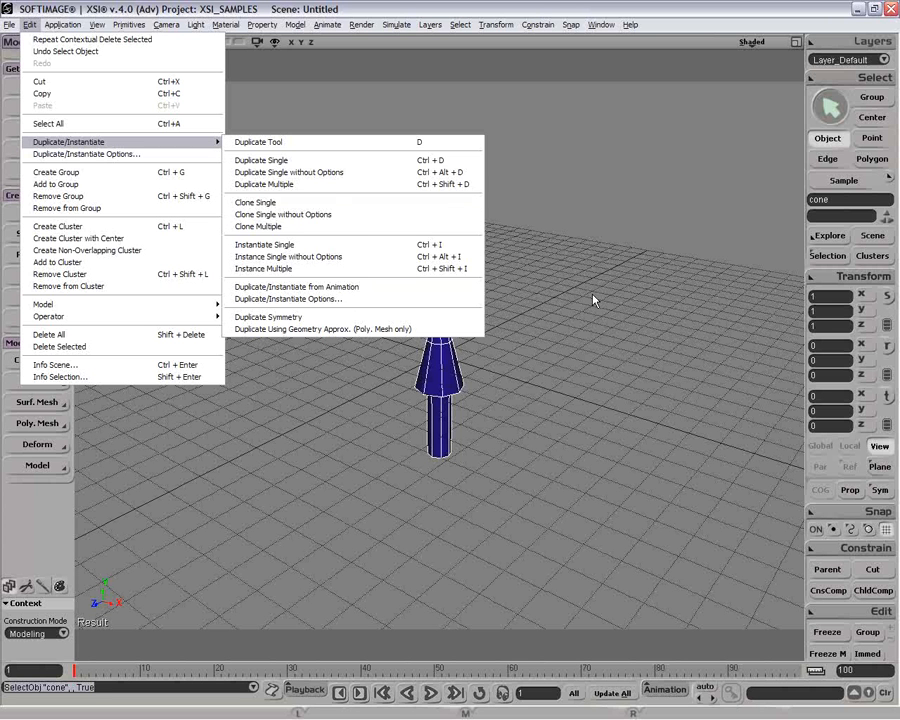
Start the Duplicate Tool on the selected cone.
left_click(545, 208)
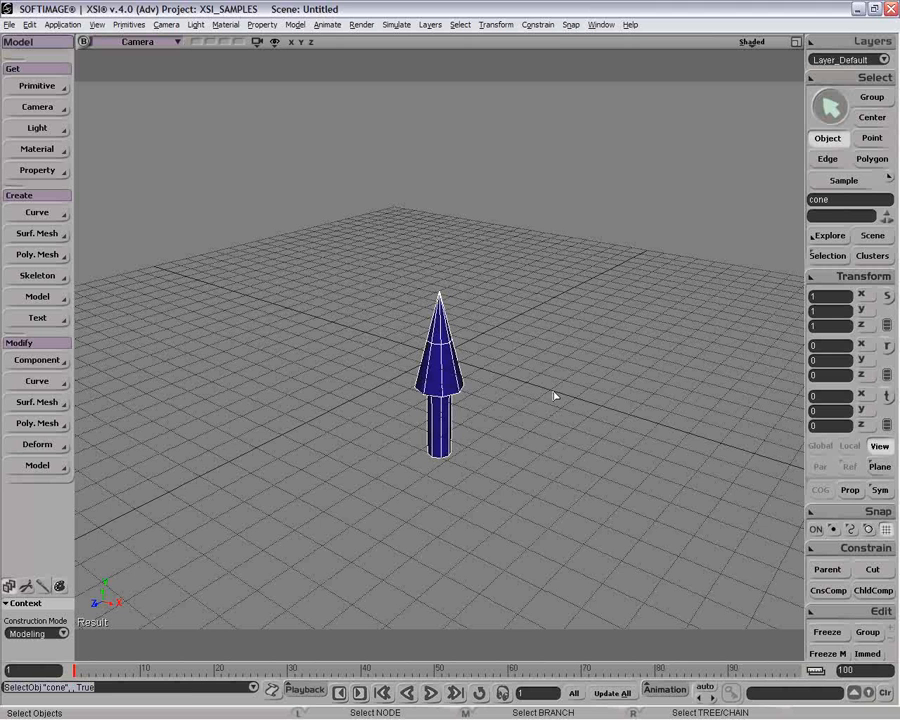
Place two cone duplicates, one right of the original and one behind it.
left_click(641, 360)
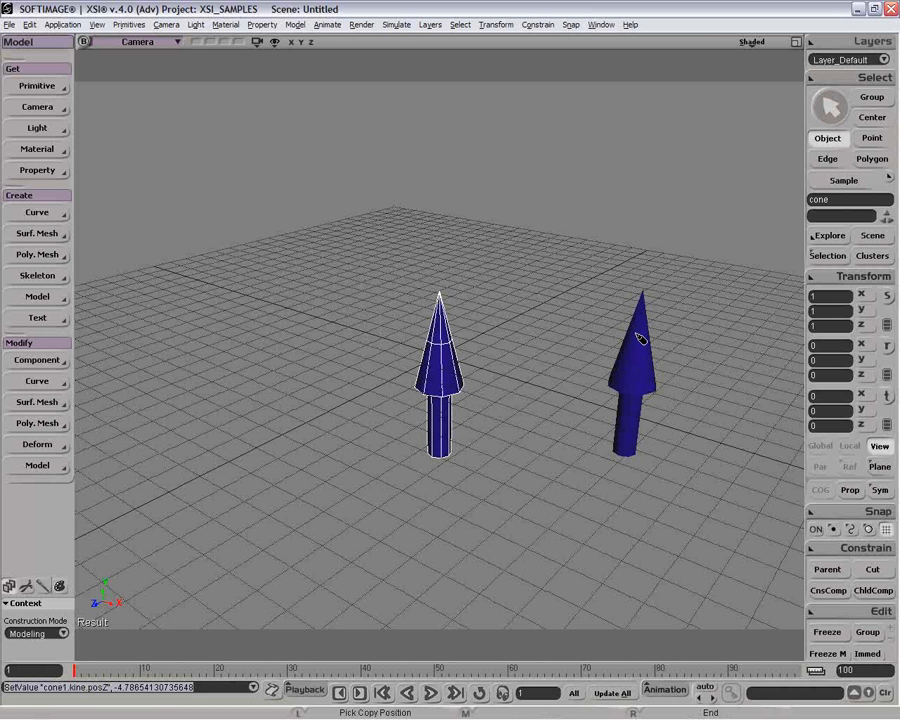
left_click(545, 271)
key("space")
Move the back cone's front and upper polygons along X as a test, then undo it.
left_click(541, 269)
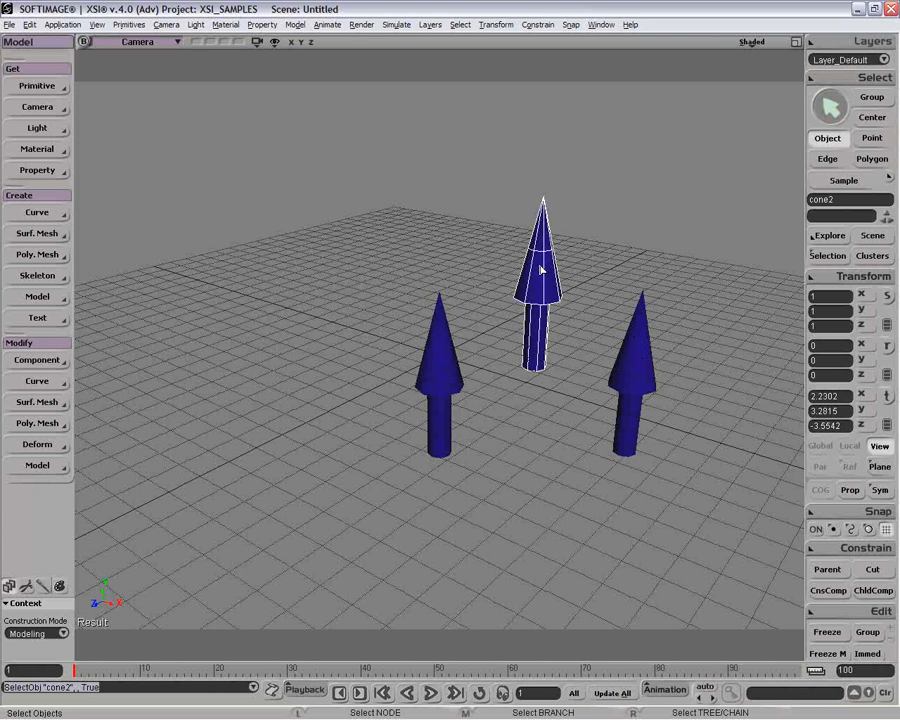
key("u")
left_click_drag(534, 257, 605, 253)
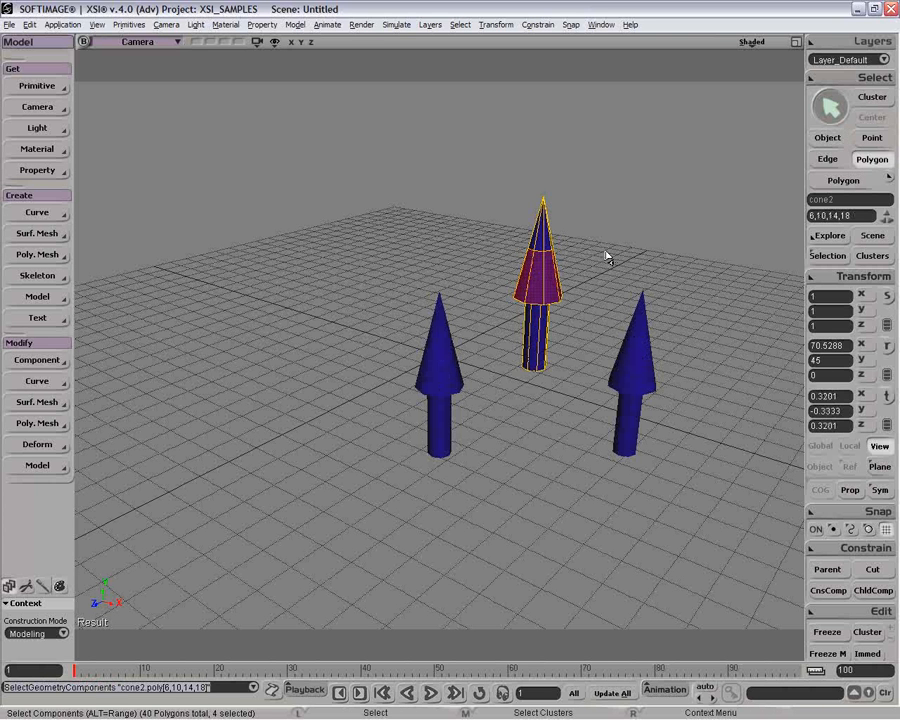
left_click_drag(512, 230, 596, 230)
key("u")
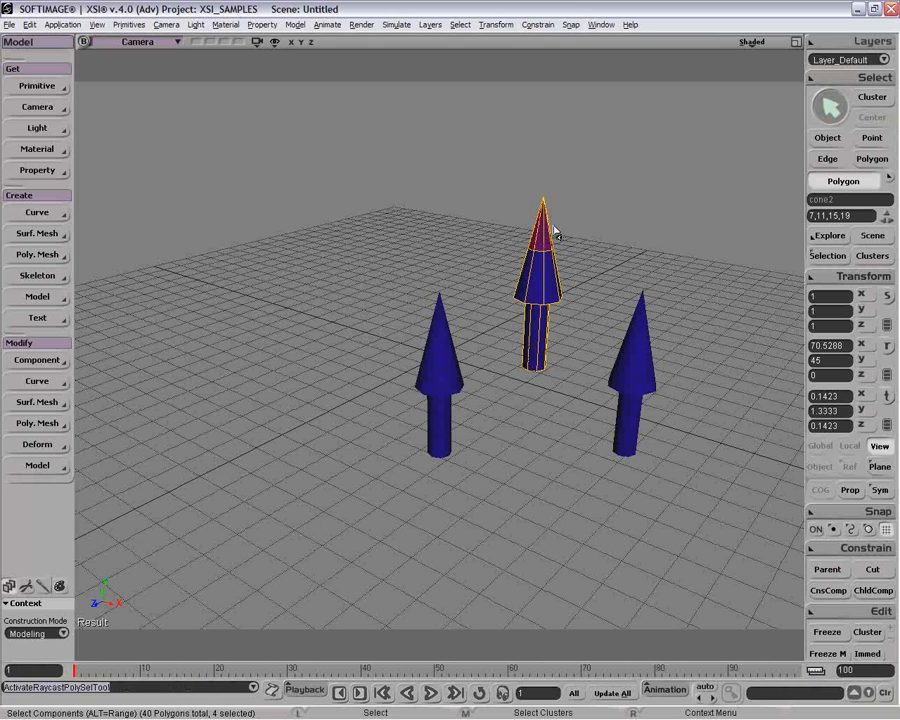
key("v")
left_click_drag(498, 234, 614, 244)
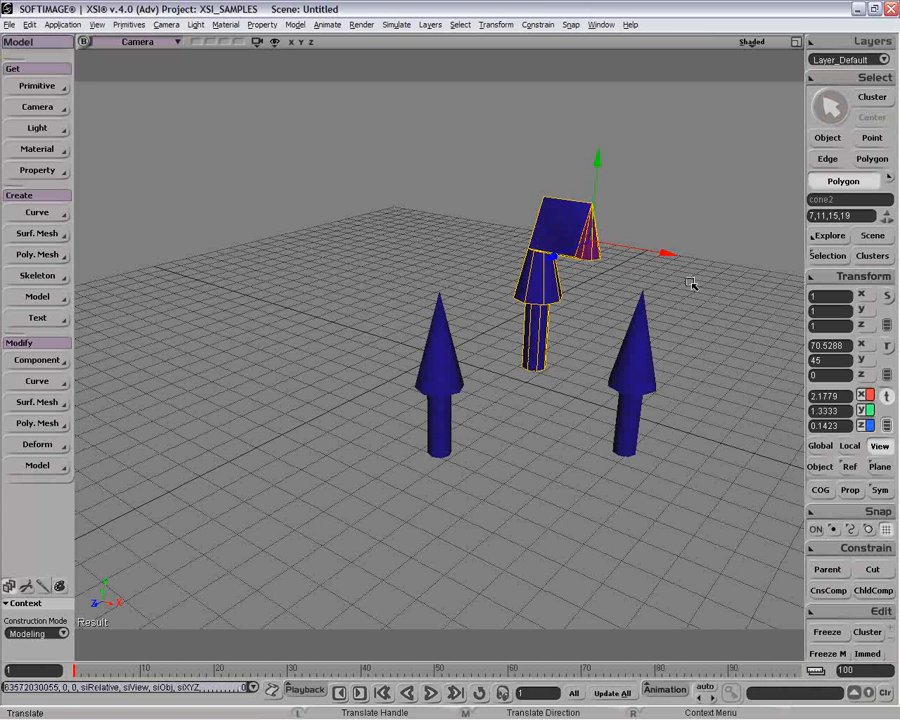
key("ctrl+z")
key("space")
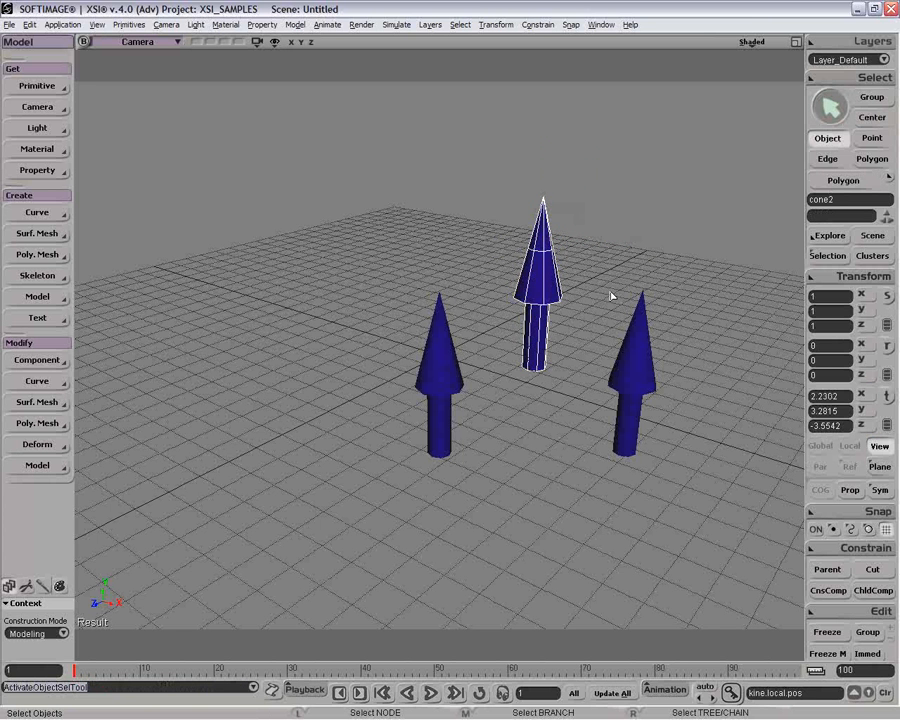
Test moving the original cone's tip points and undo it, then delete the back cone.
left_click(434, 358)
key("t")
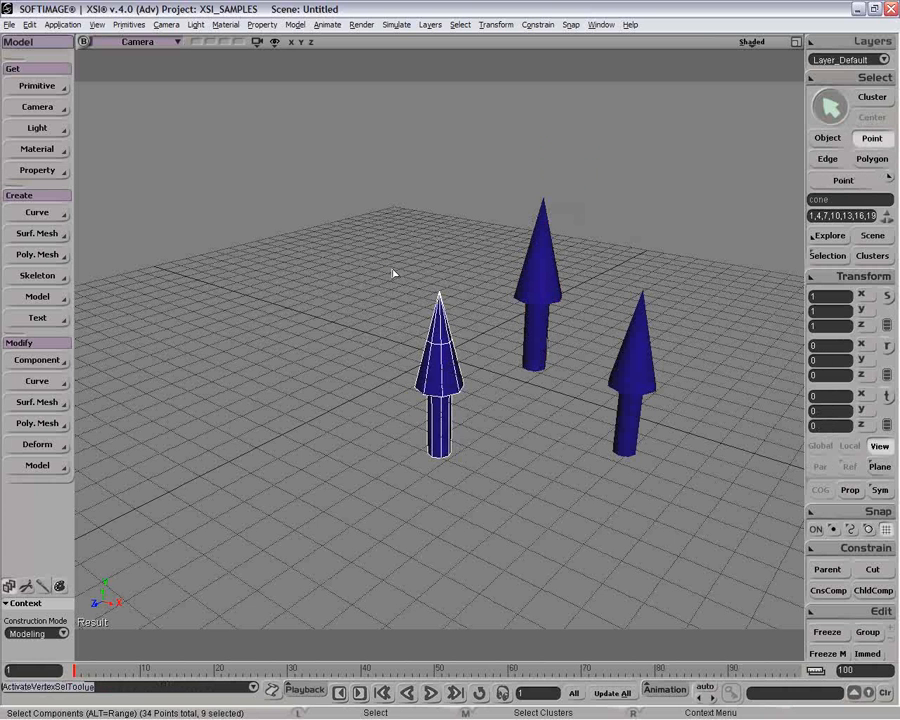
left_click_drag(393, 273, 440, 330)
key("v")
key("ctrl+z")
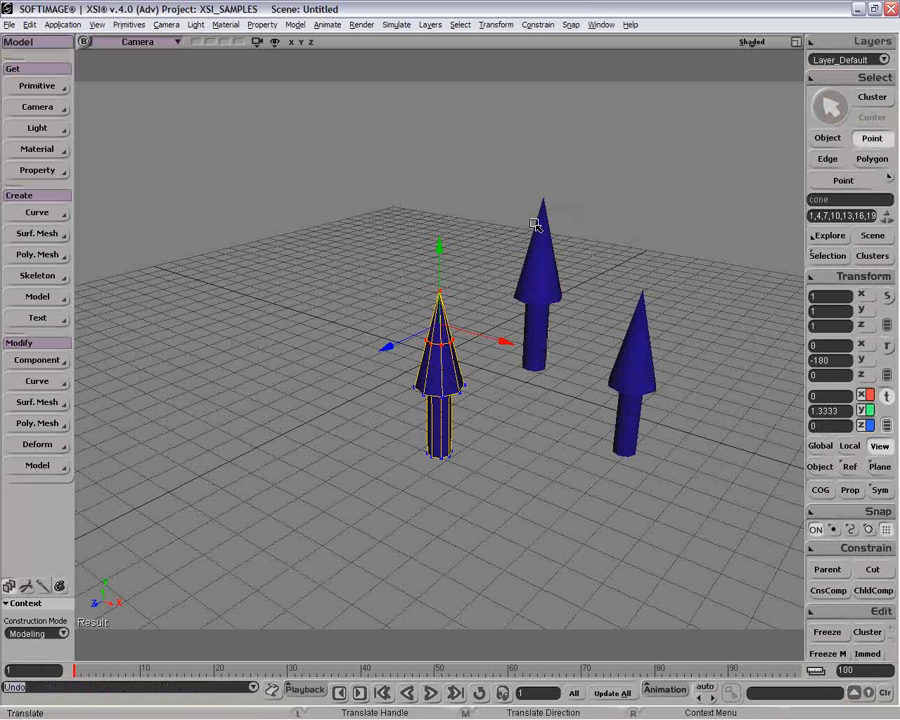
key("space")
left_click(552, 288)
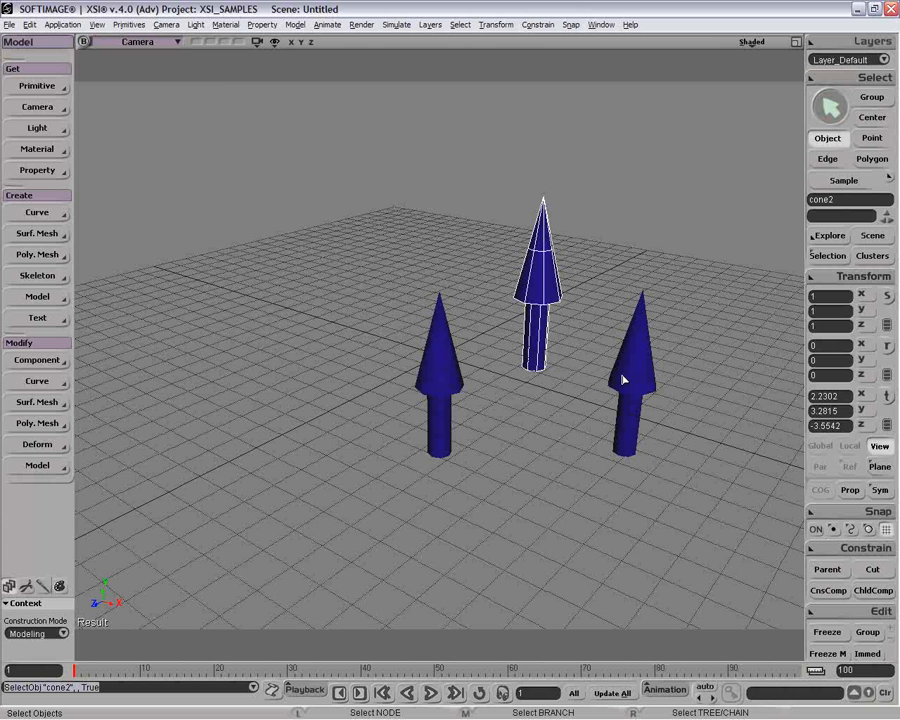
key("Delete")
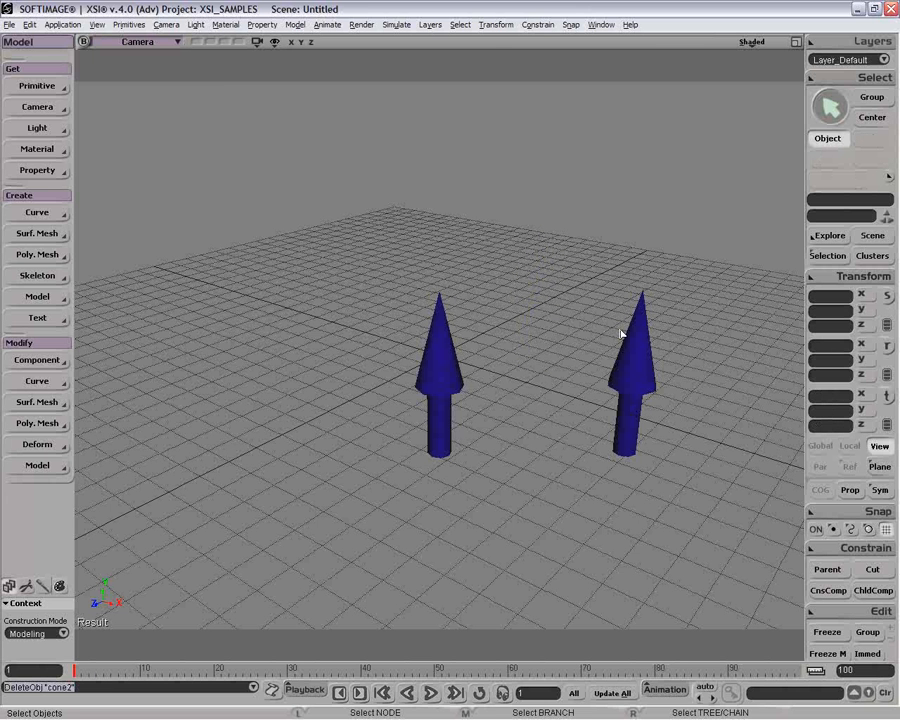
Clone the original cone with Clone Single and move the clone to its left.
left_click(29, 25)
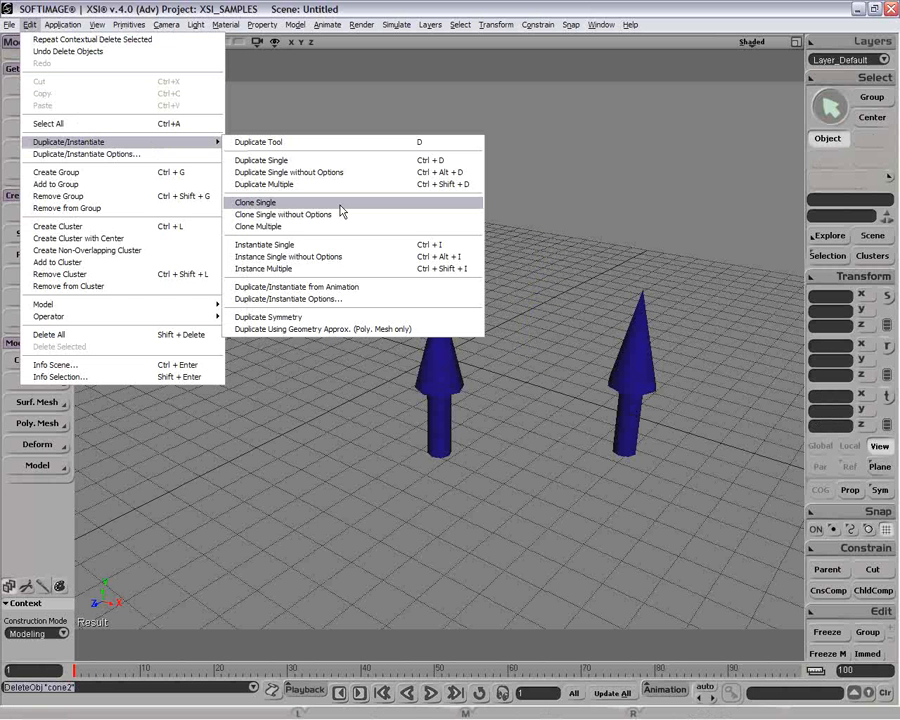
left_click(450, 390)
left_click(428, 366)
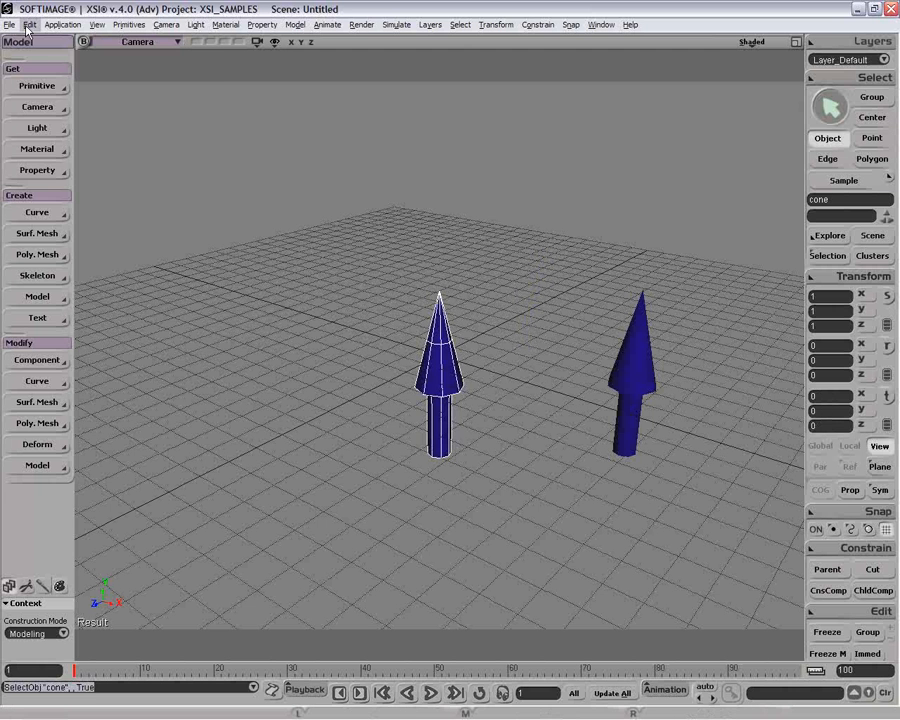
left_click(29, 25)
mouse_move(60, 141)
left_click(318, 204)
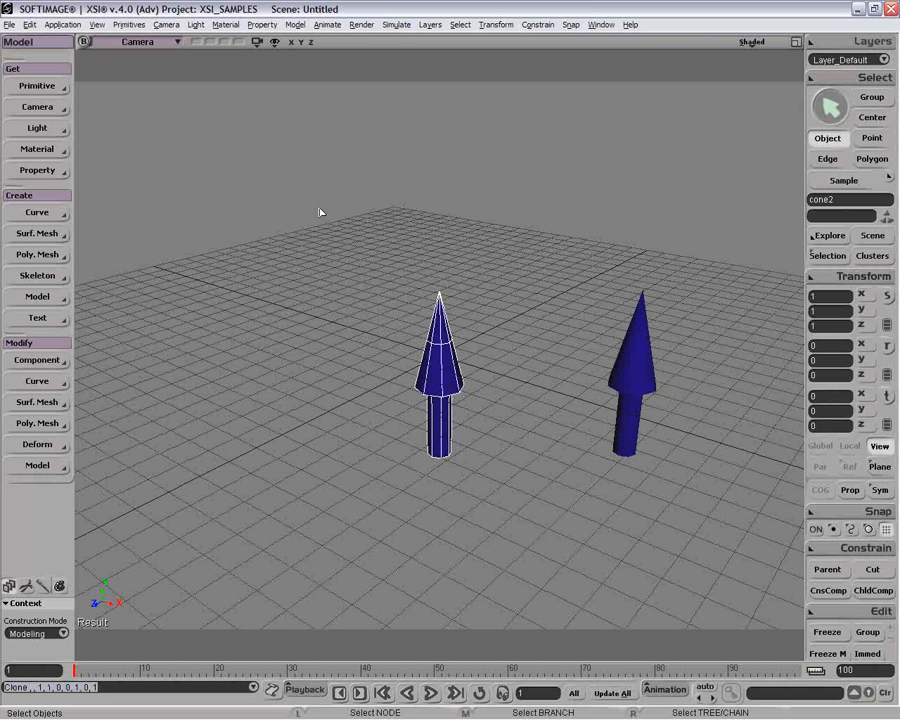
key("v")
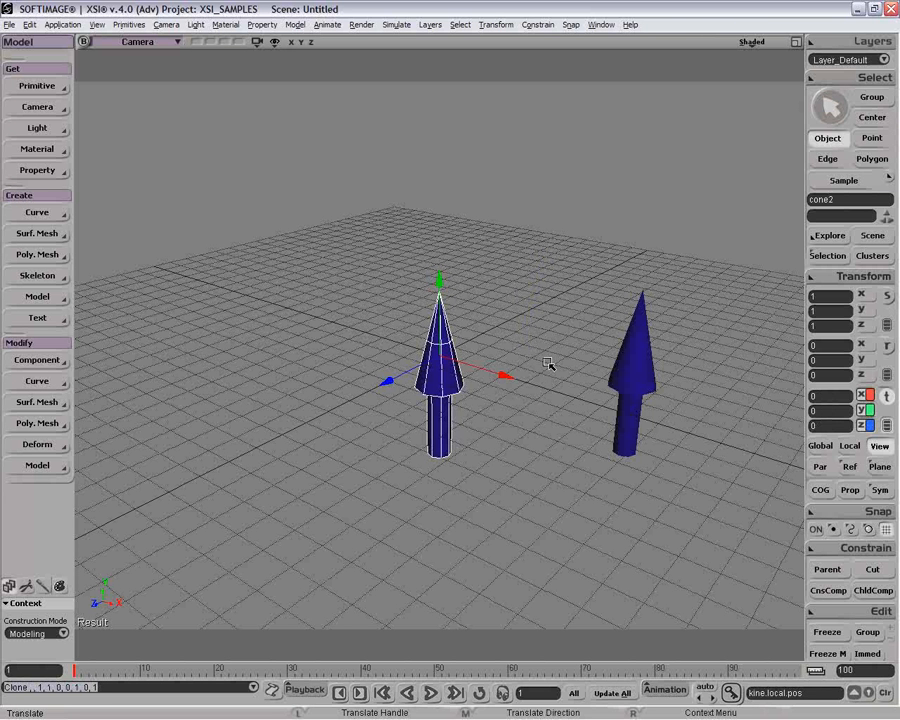
left_click_drag(506, 374, 410, 362)
key("space")
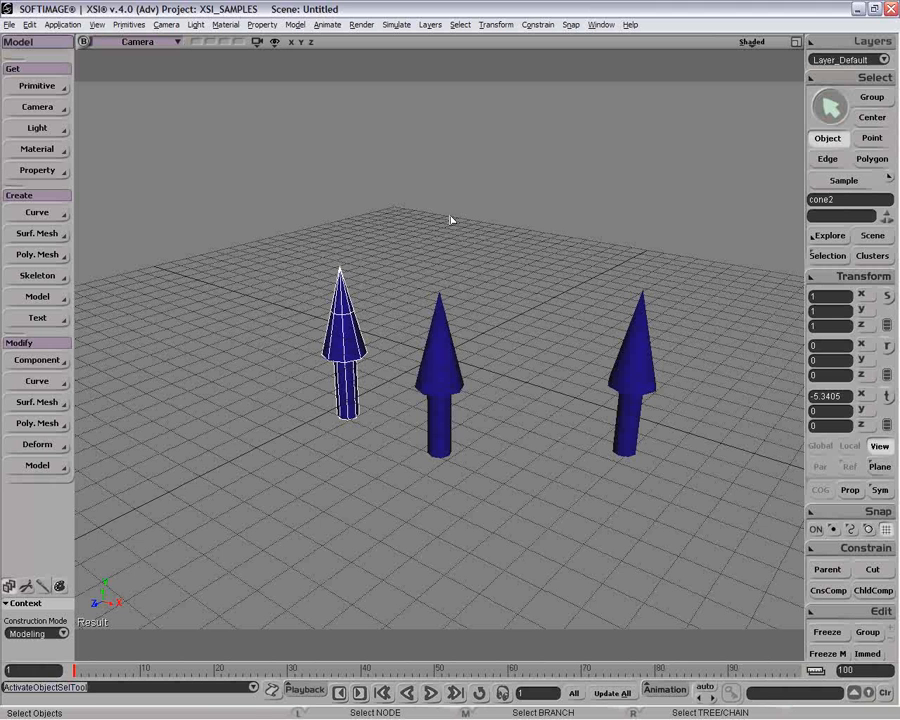
Bend the middle cone's tip points to test the clone, then undo the deformation.
left_click(434, 370)
left_click_drag(308, 342, 361, 352)
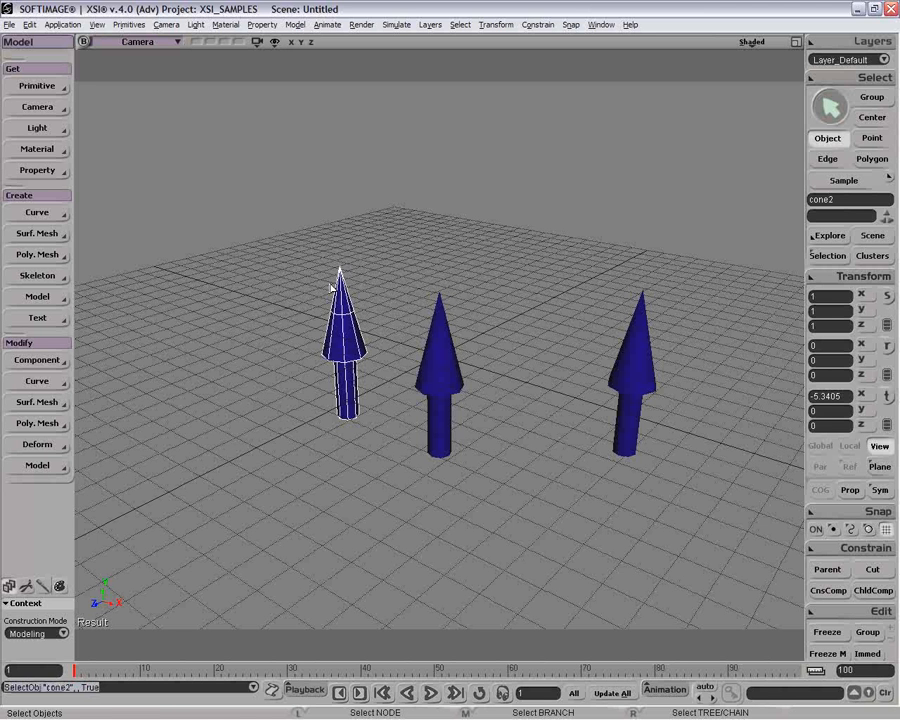
key("u")
key("space")
left_click(438, 376)
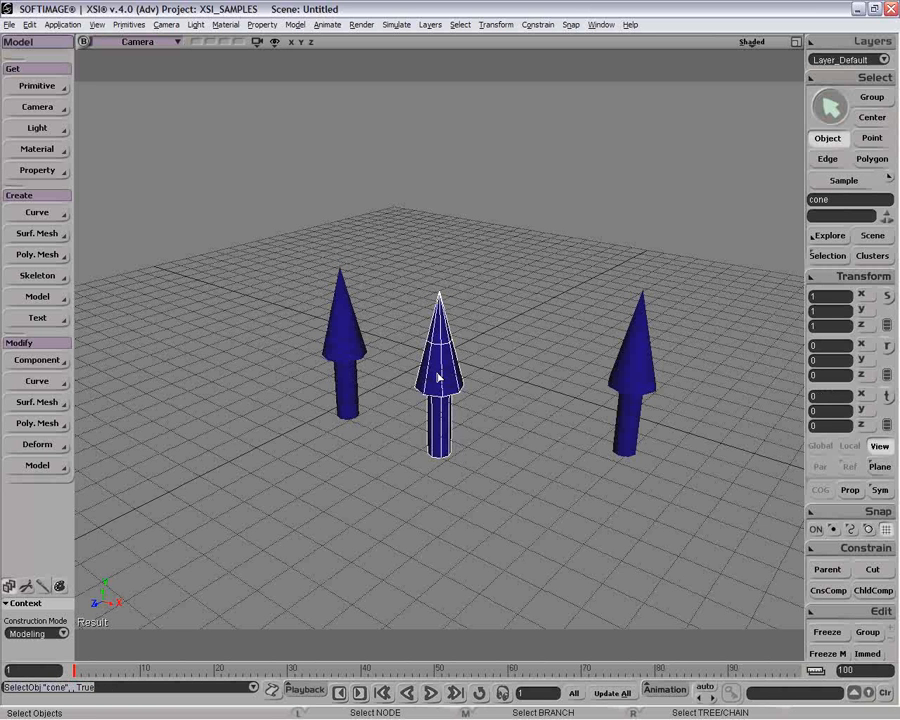
key("t")
left_click_drag(402, 260, 370, 259)
key("v")
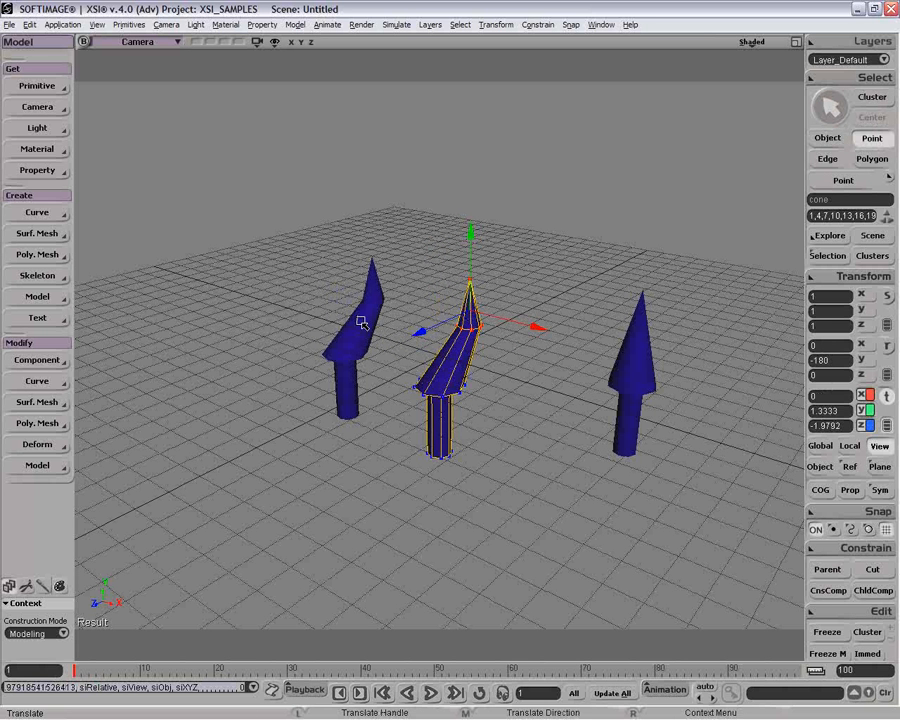
key("ctrl+z")
key("space")
Delete the right copy cone and the left clone cone.
left_click(353, 346)
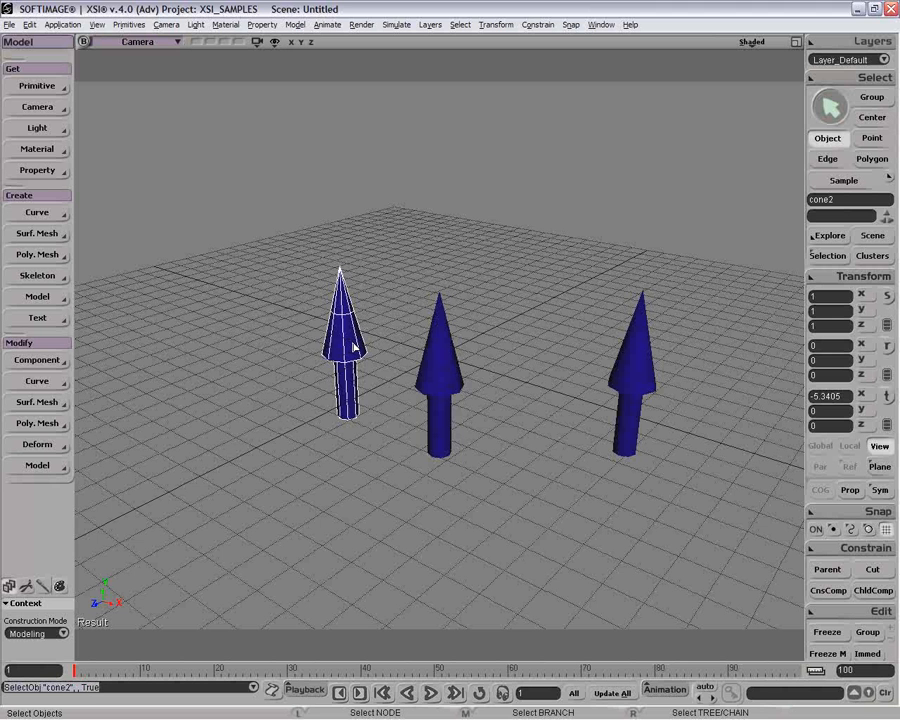
left_click(636, 372)
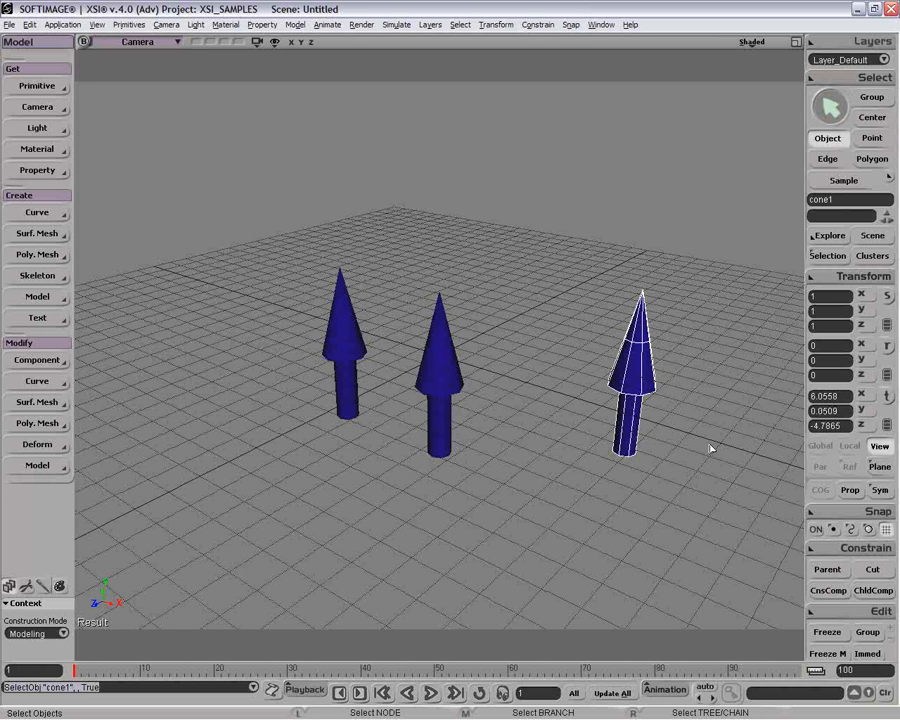
left_click(350, 358)
left_click(645, 380)
left_click(322, 342)
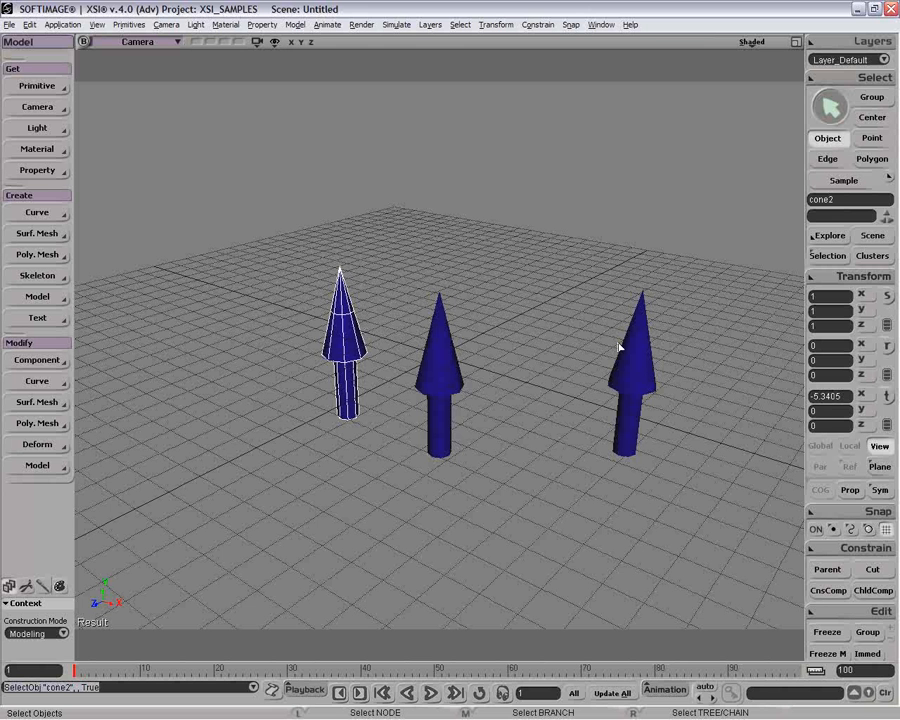
left_click(648, 364)
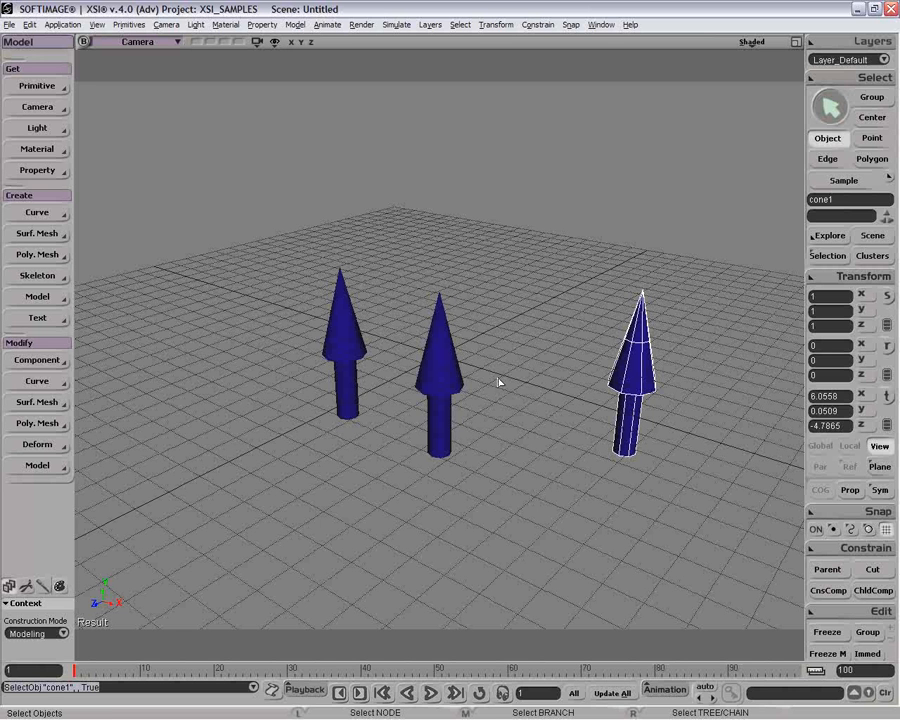
key("Delete")
left_click(346, 334)
key("Delete")
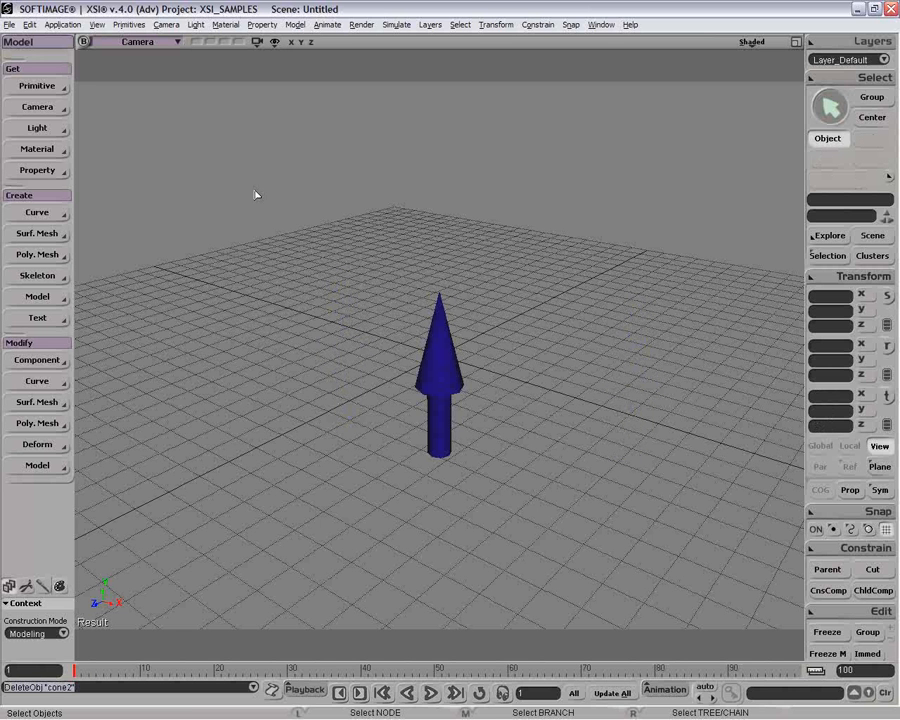
Branch-select the cone and put it in a new model named 'Cone'.
left_click(29, 24)
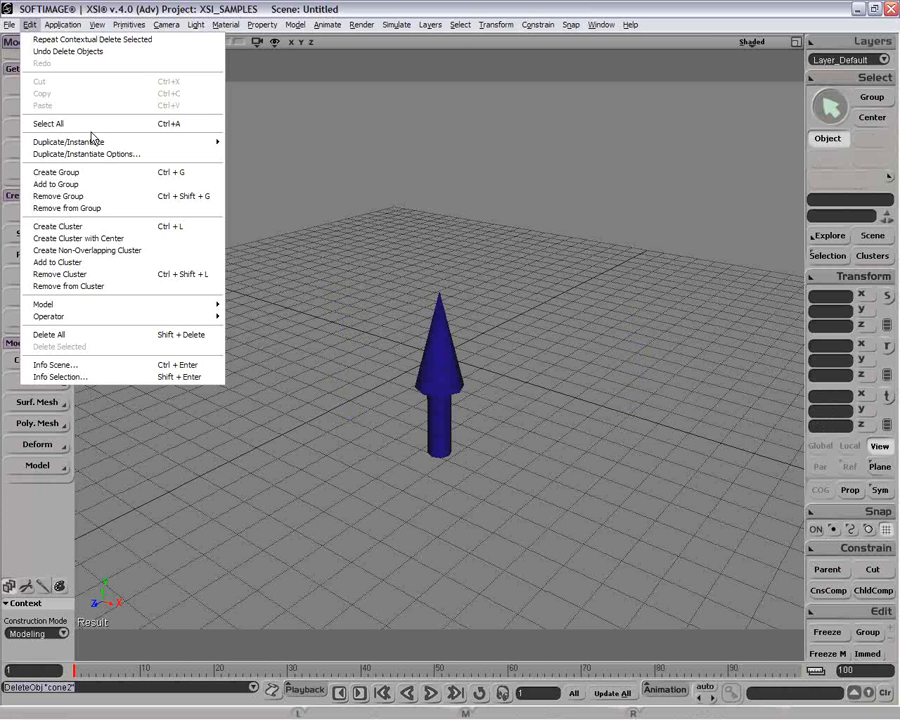
mouse_move(95, 141)
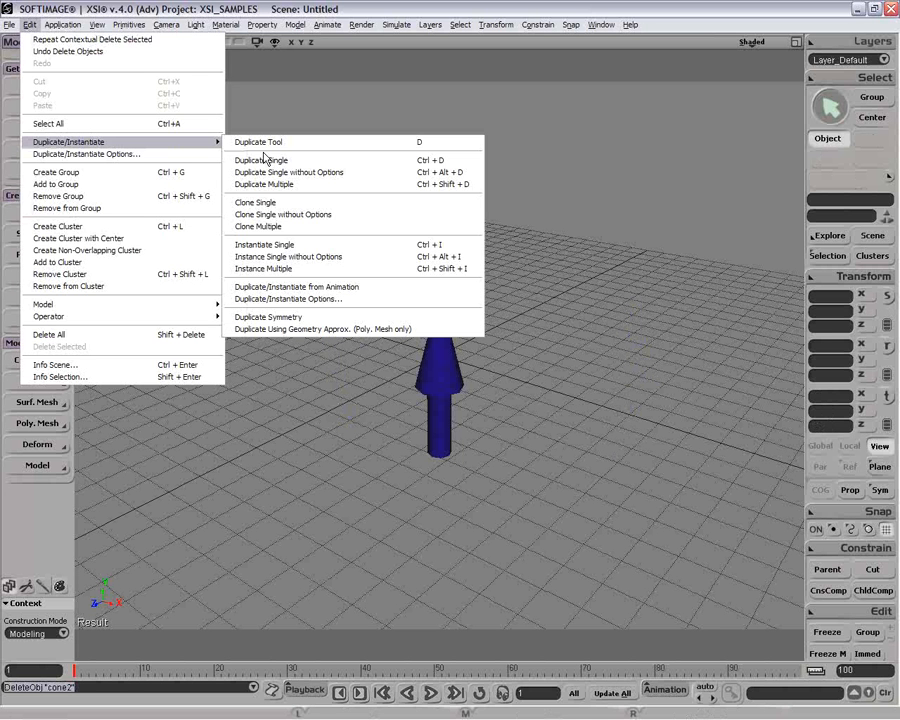
left_click(623, 285)
middle_click(441, 383)
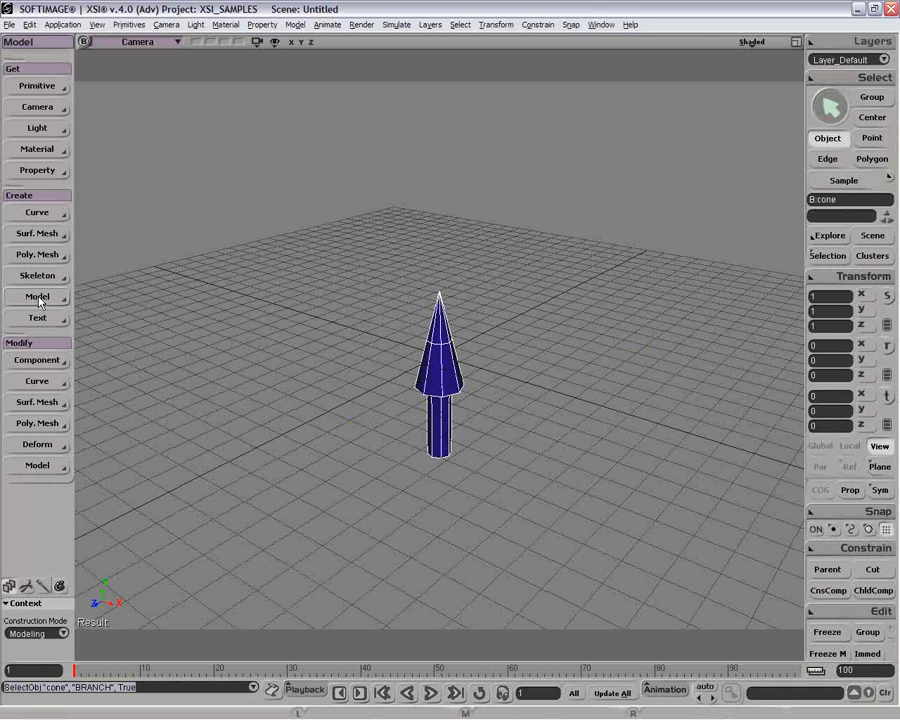
left_click(40, 299)
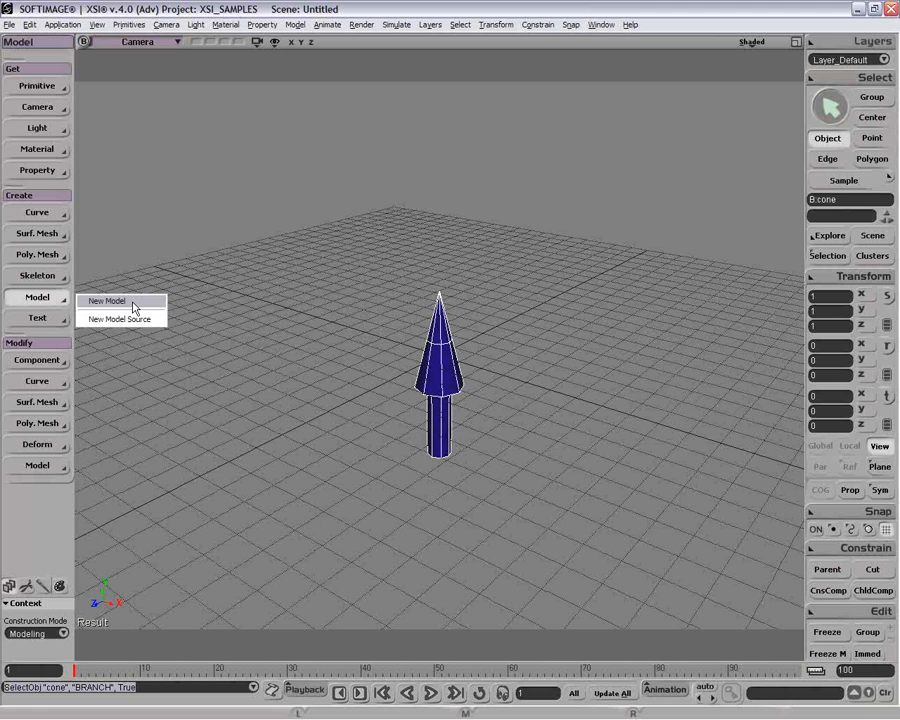
left_click(137, 304)
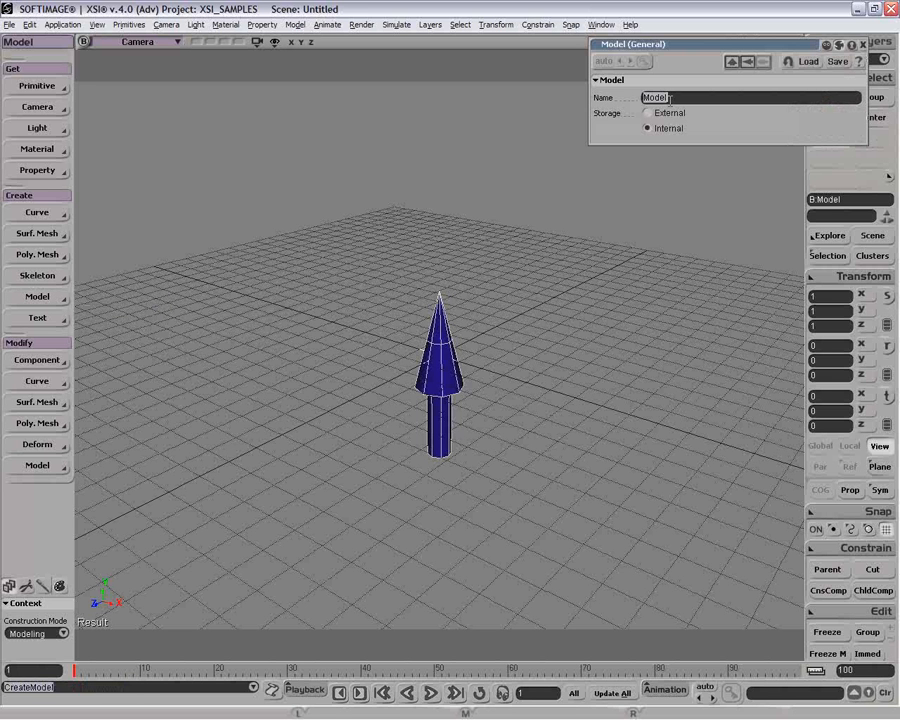
type("Cone")
key("Return")
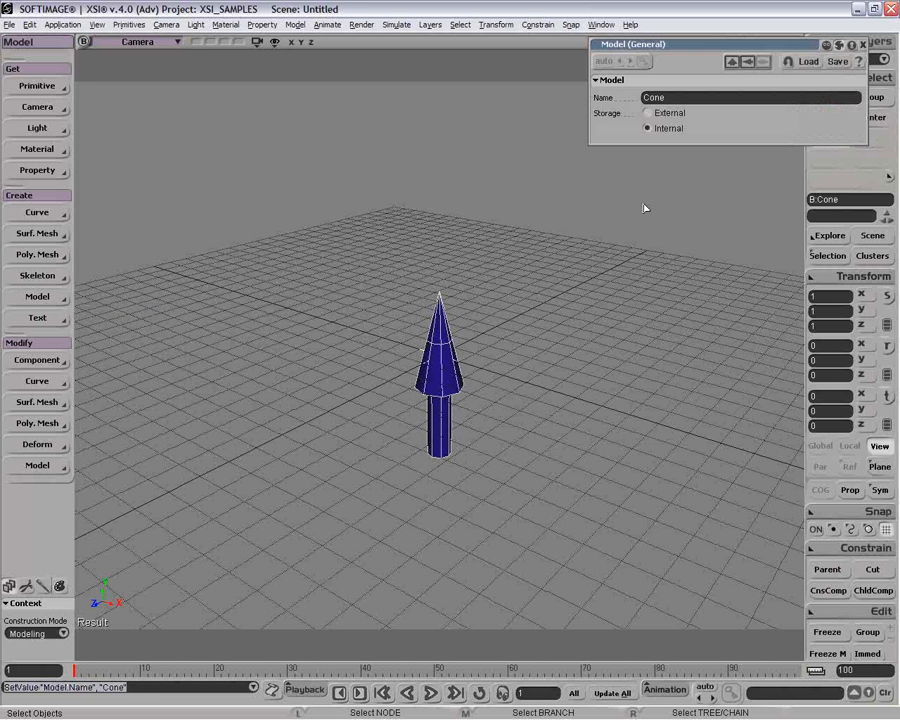
left_click(863, 45)
Expand the Cone model in the Explorer to check its contents.
key("8")
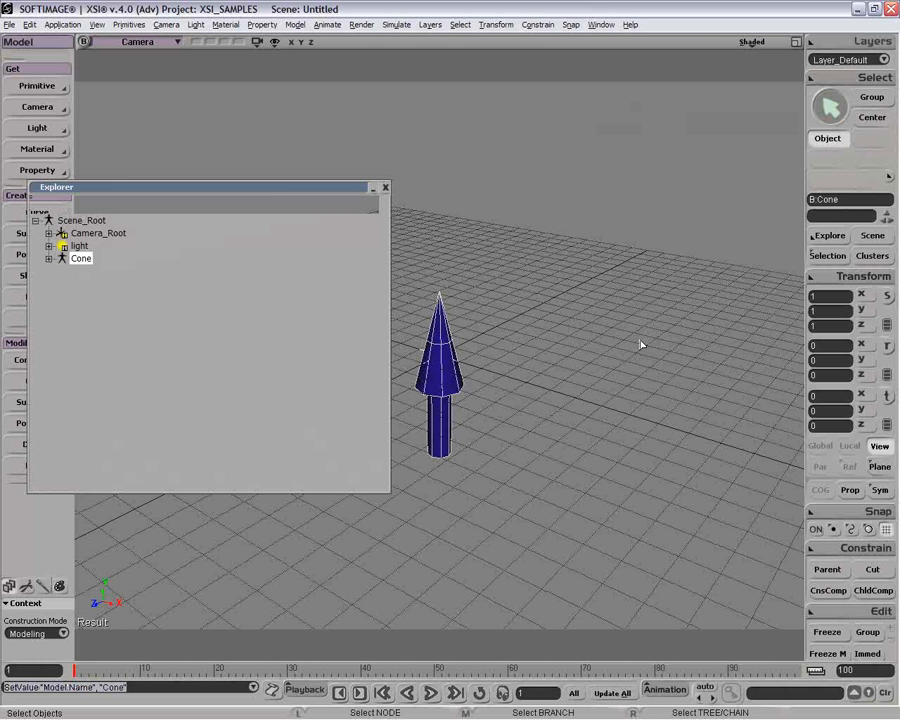
left_click(48, 258)
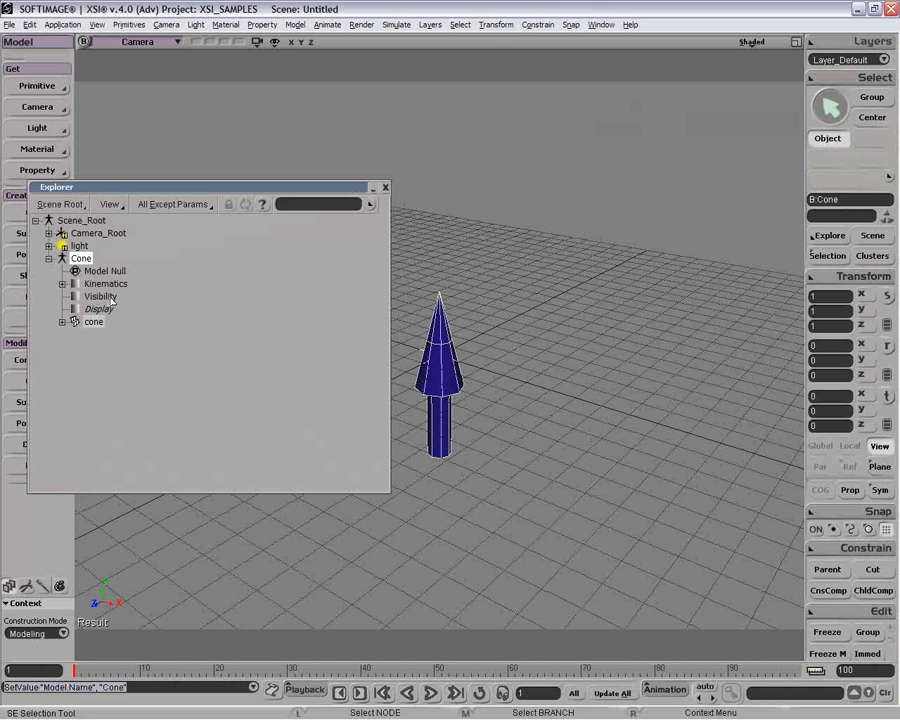
left_click(385, 188)
left_click(30, 24)
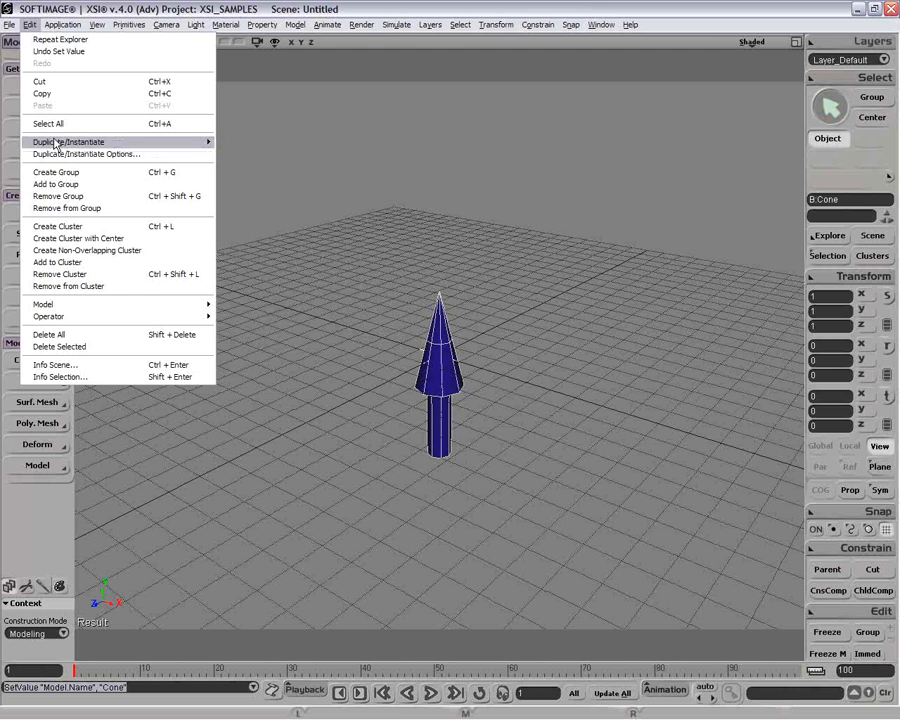
mouse_move(60, 142)
left_click(340, 244)
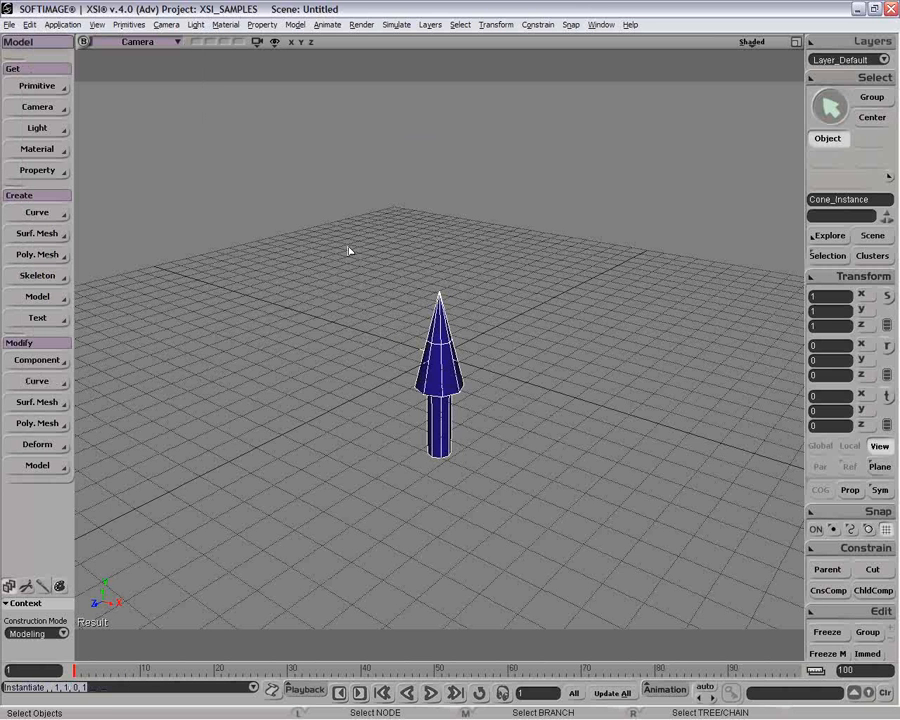
key("v")
left_click_drag(458, 407, 463, 370)
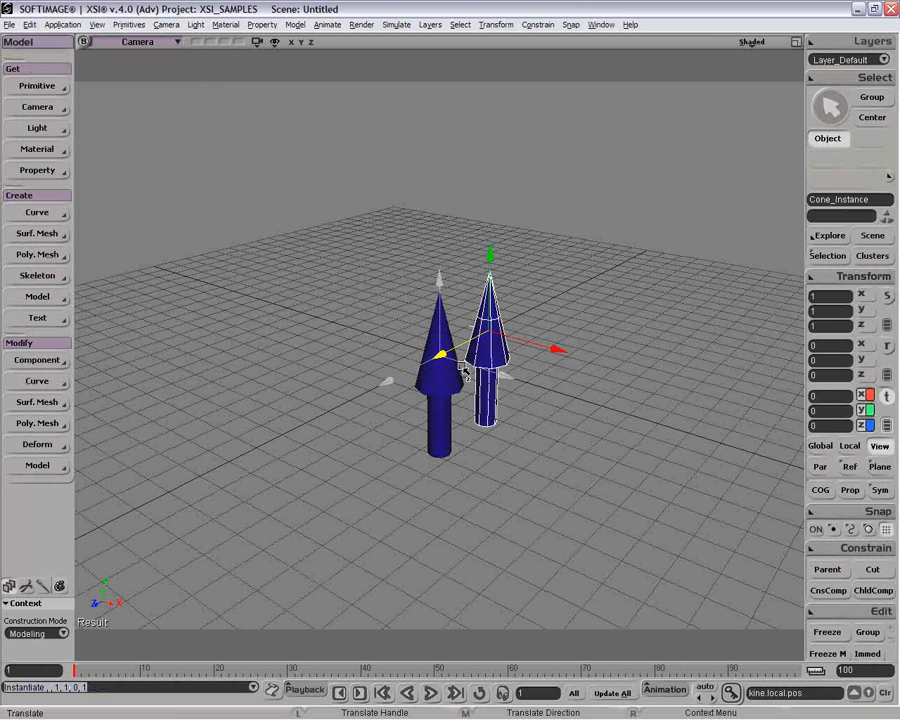
key("space")
left_click(498, 363)
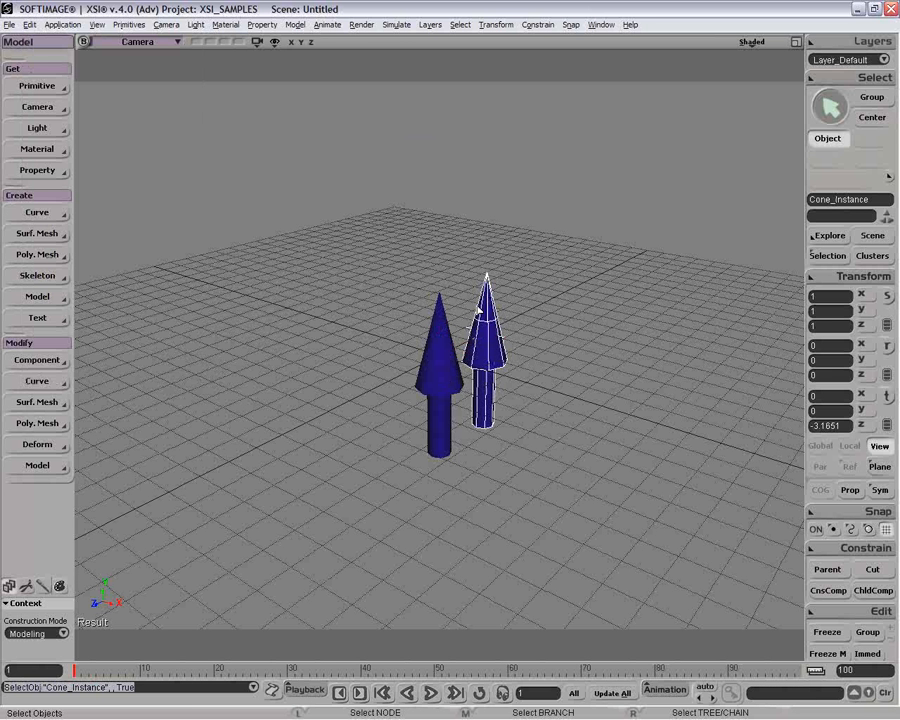
left_click(536, 311)
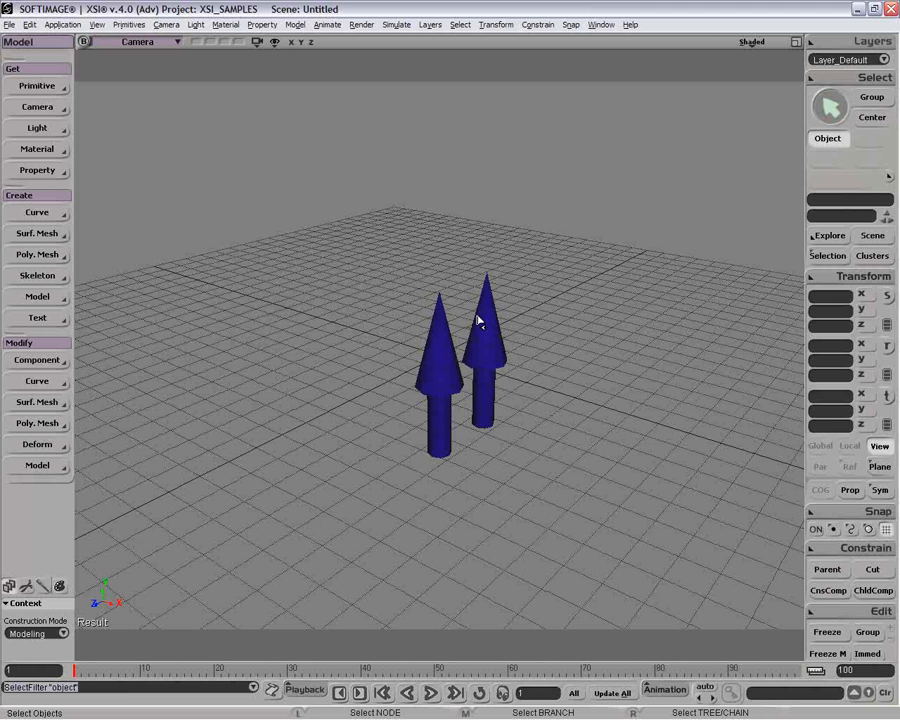
key("space")
left_click(495, 322)
left_click_drag(448, 254, 486, 281)
key("space")
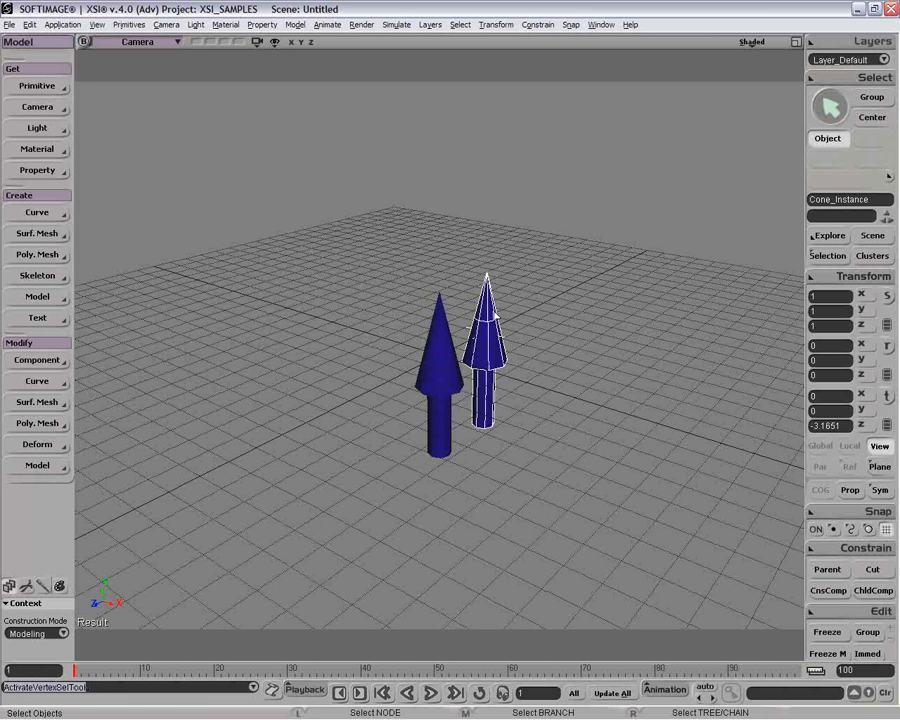
left_click(494, 321)
left_click(445, 343)
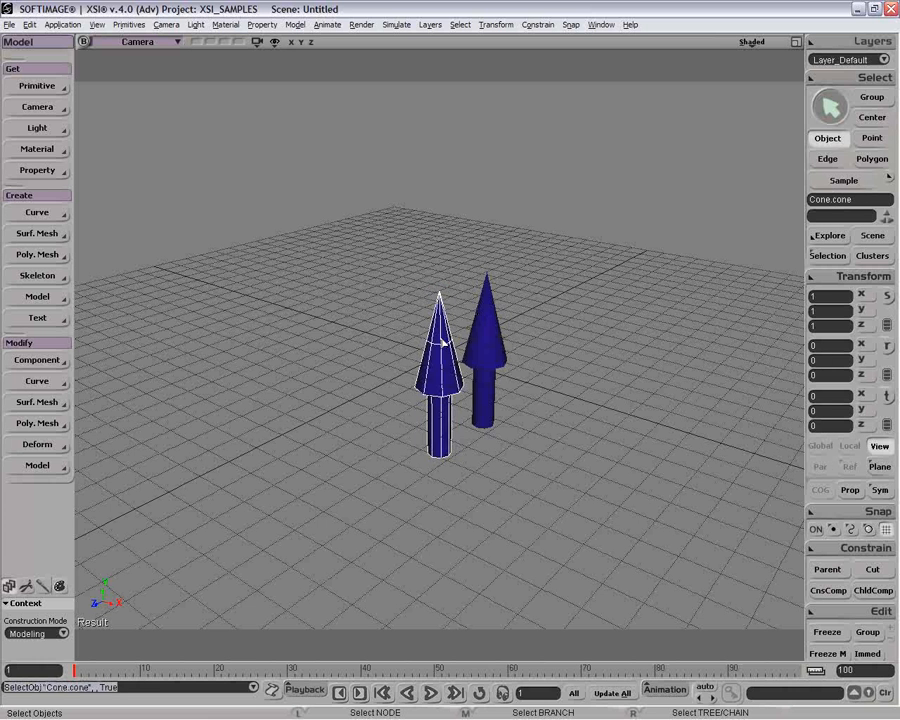
key("t")
left_click_drag(402, 271, 437, 297)
key("v")
key("ctrl+z")
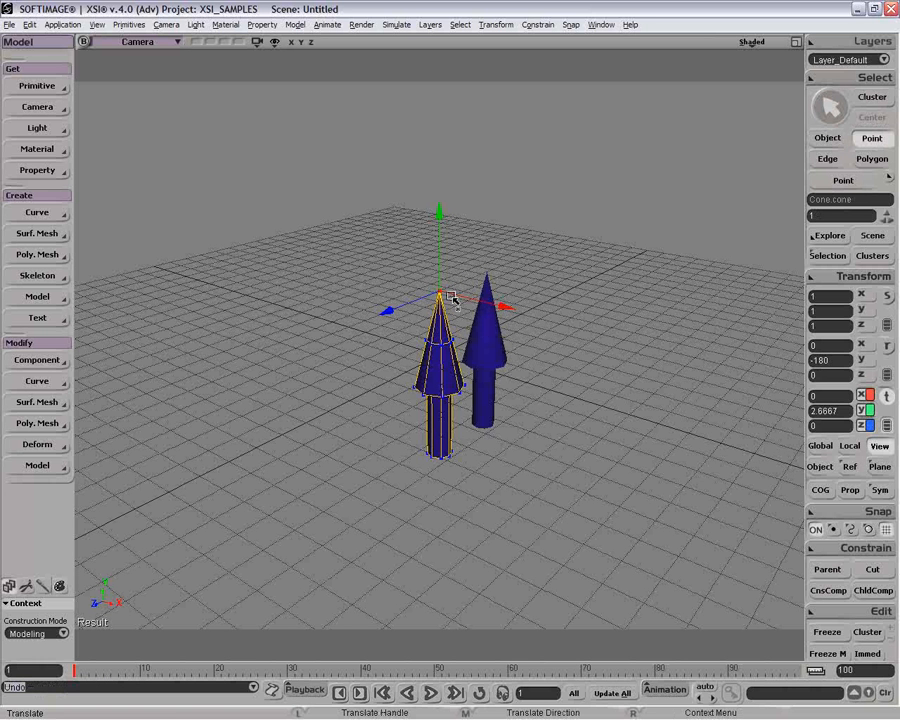
key("space")
left_click(490, 368)
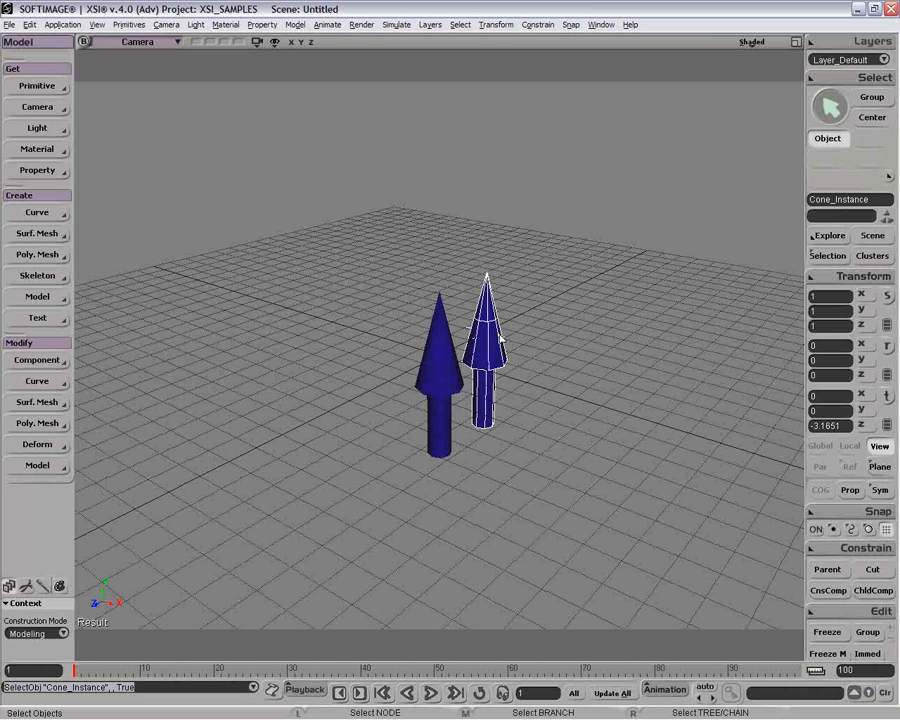
key("space")
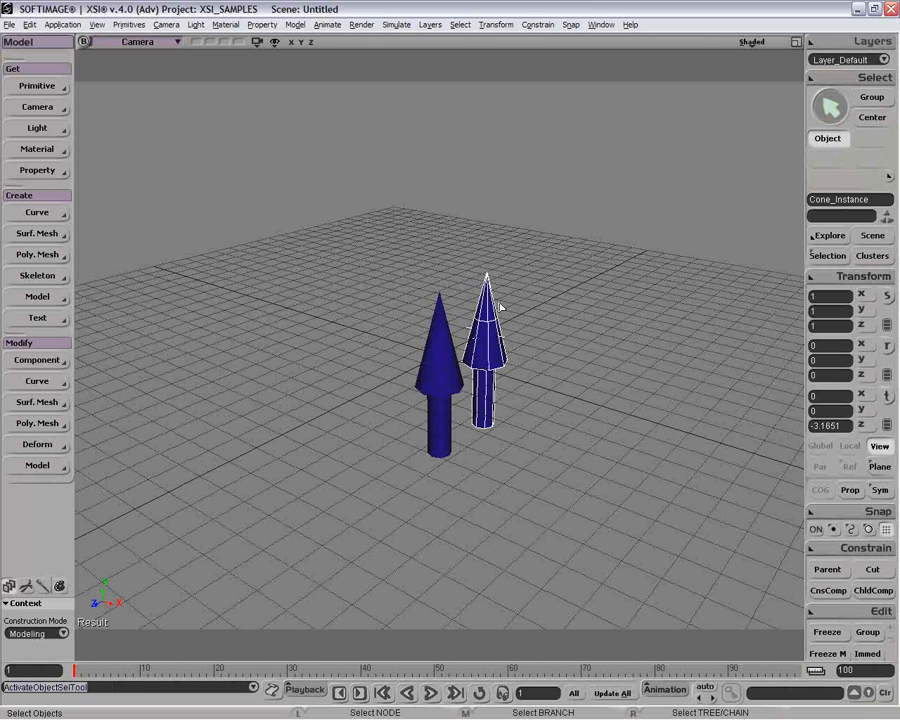
key("Delete")
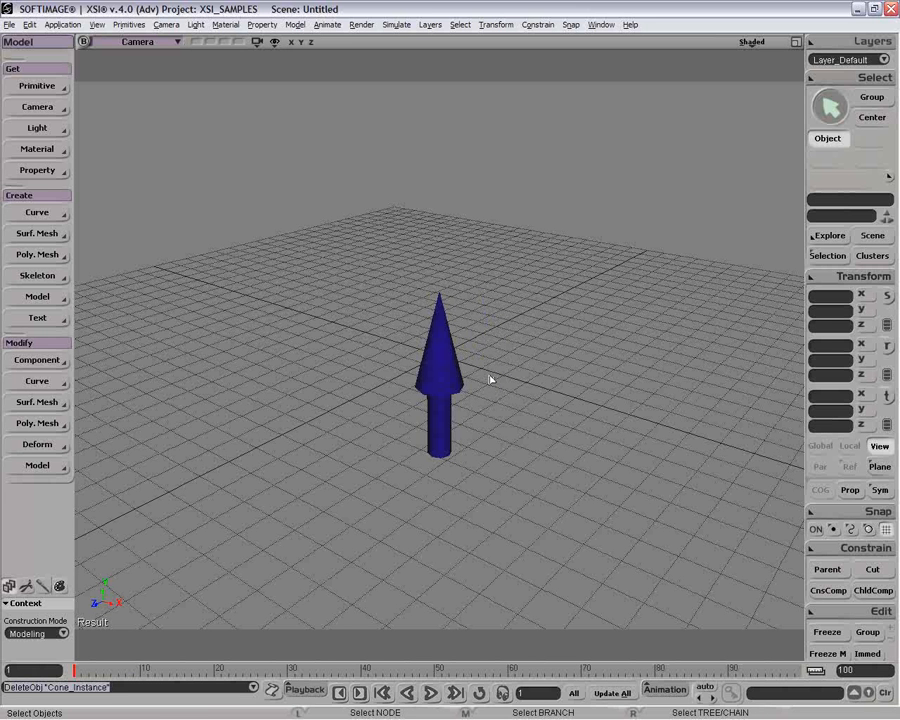
Open Duplicate Multiple for the cone and set only the duplicates to stay selected.
left_click(428, 394)
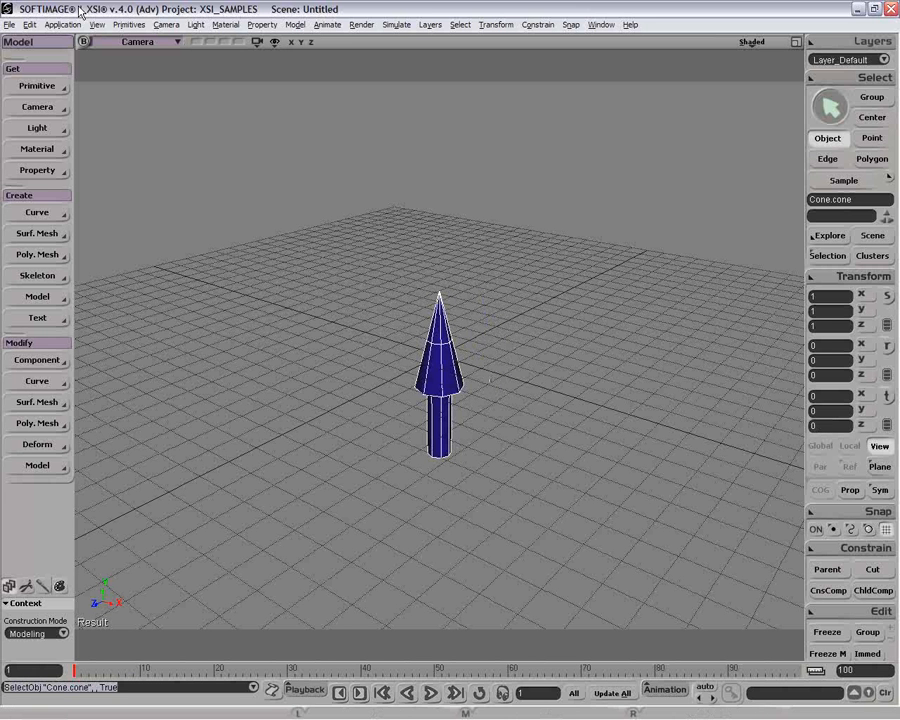
left_click(29, 24)
mouse_move(219, 145)
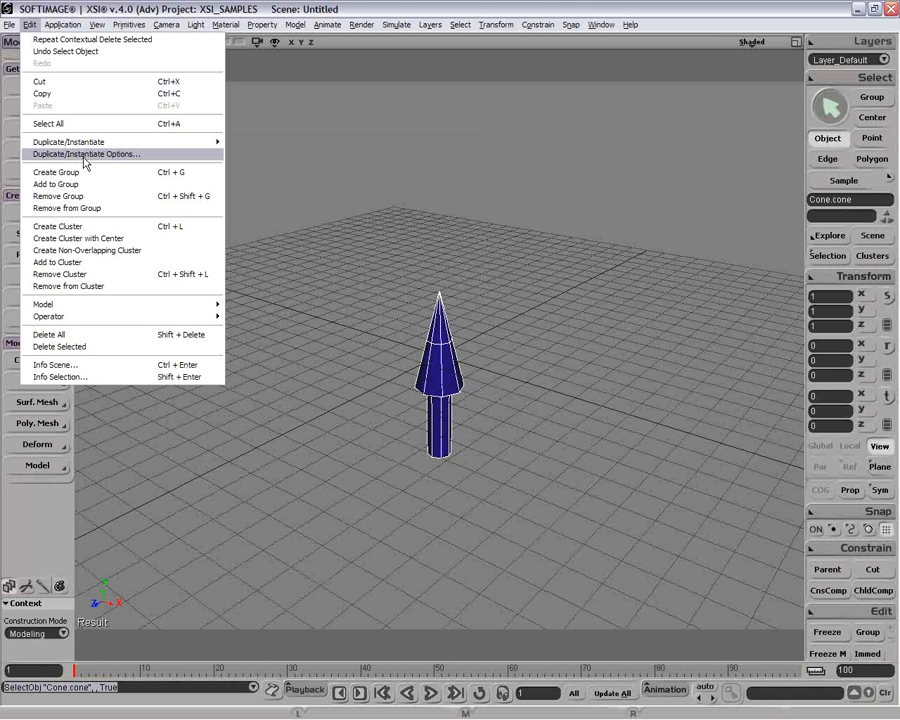
mouse_move(188, 145)
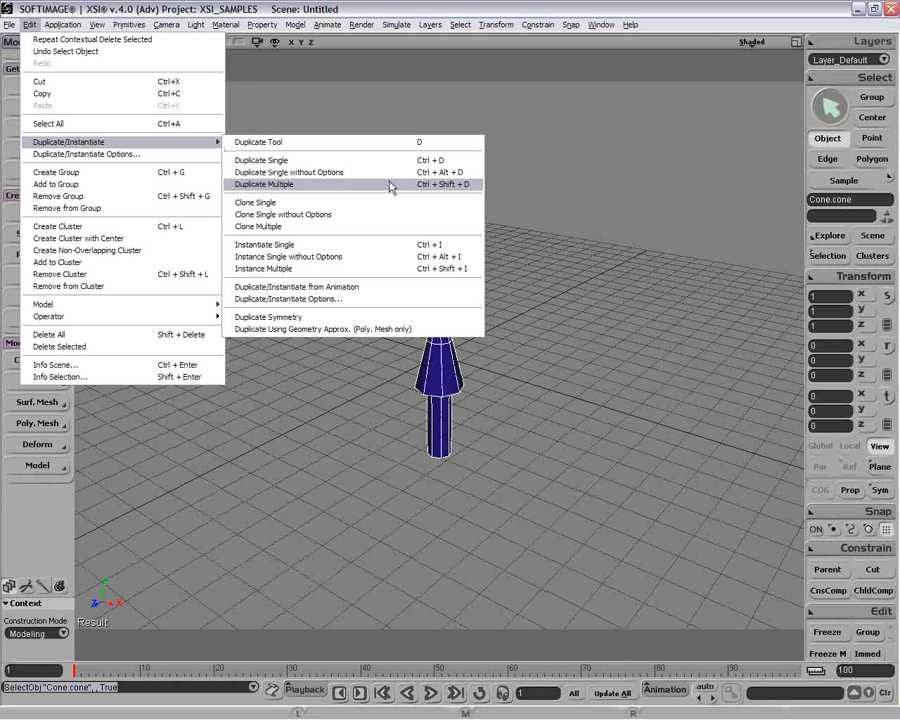
left_click(390, 186)
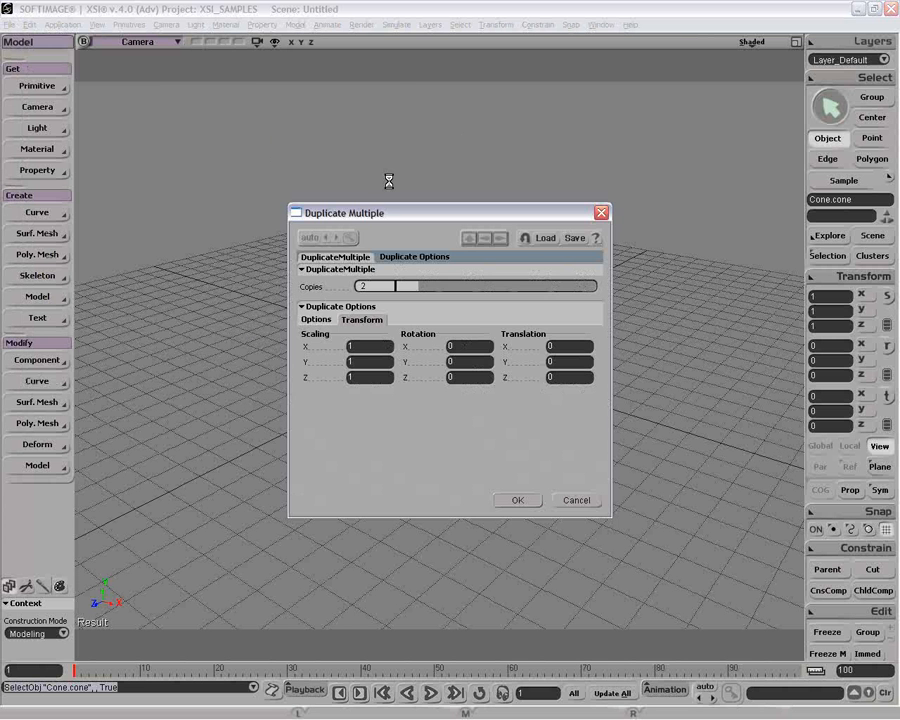
left_click_drag(446, 213, 240, 95)
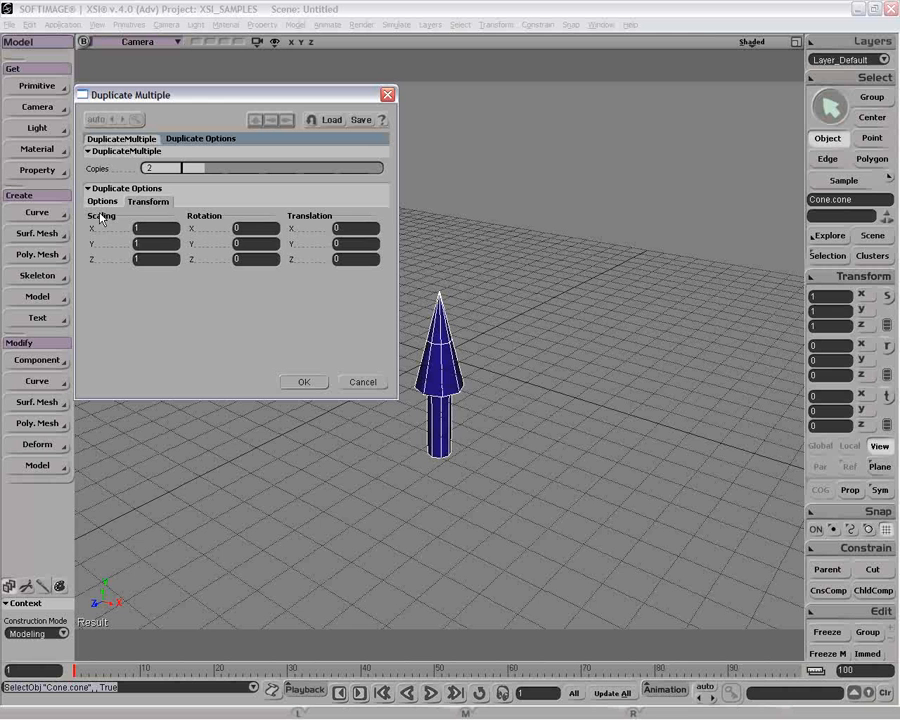
left_click(100, 201)
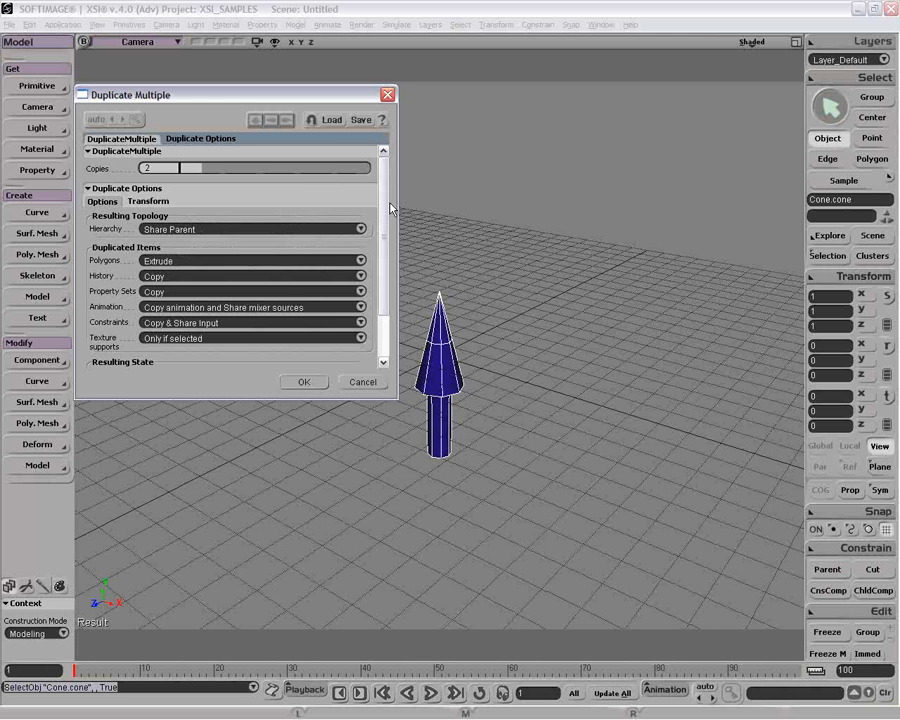
mouse_move(383, 205)
left_mouse_down()
mouse_move(388, 267)
mouse_move(390, 195)
left_mouse_up()
scroll(385, 311, "down", 3)
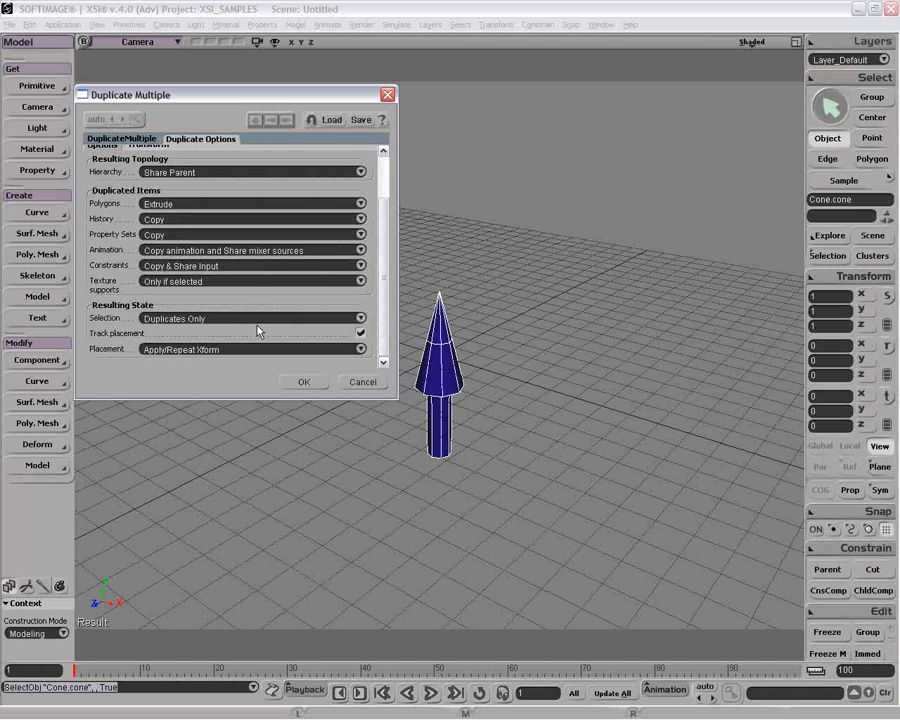
left_click(228, 319)
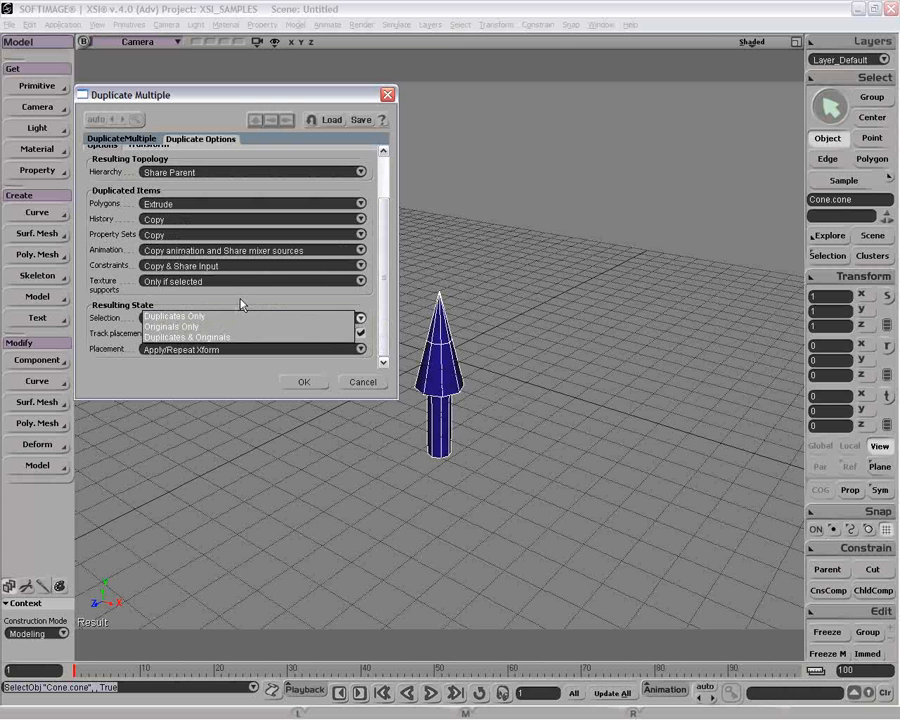
left_click(240, 304)
scroll(205, 345, "up", 5)
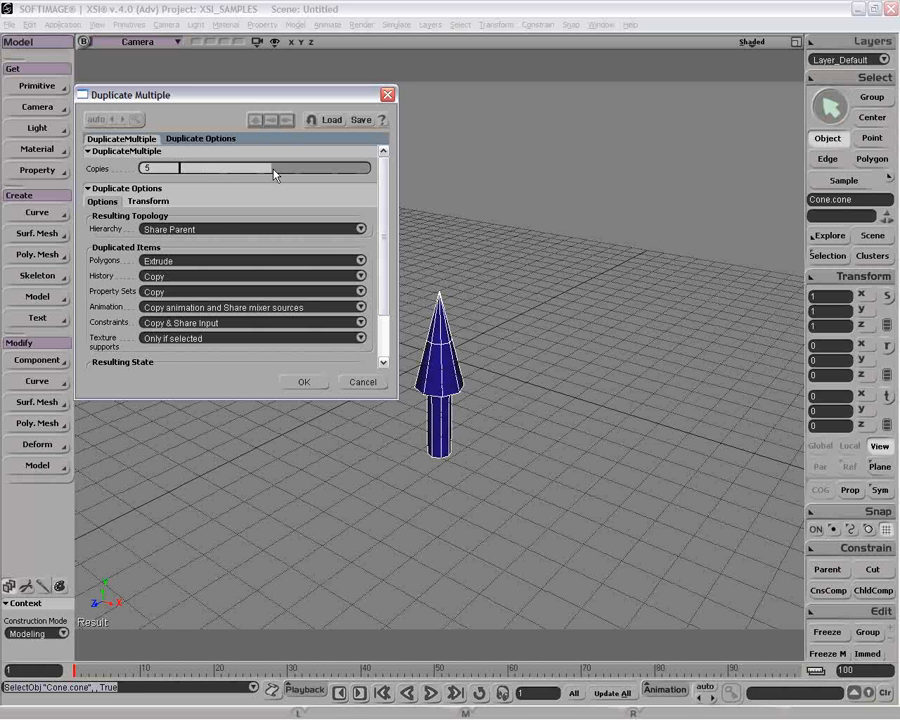
Create 5 copies with a Translation X offset of 5.
type("10")
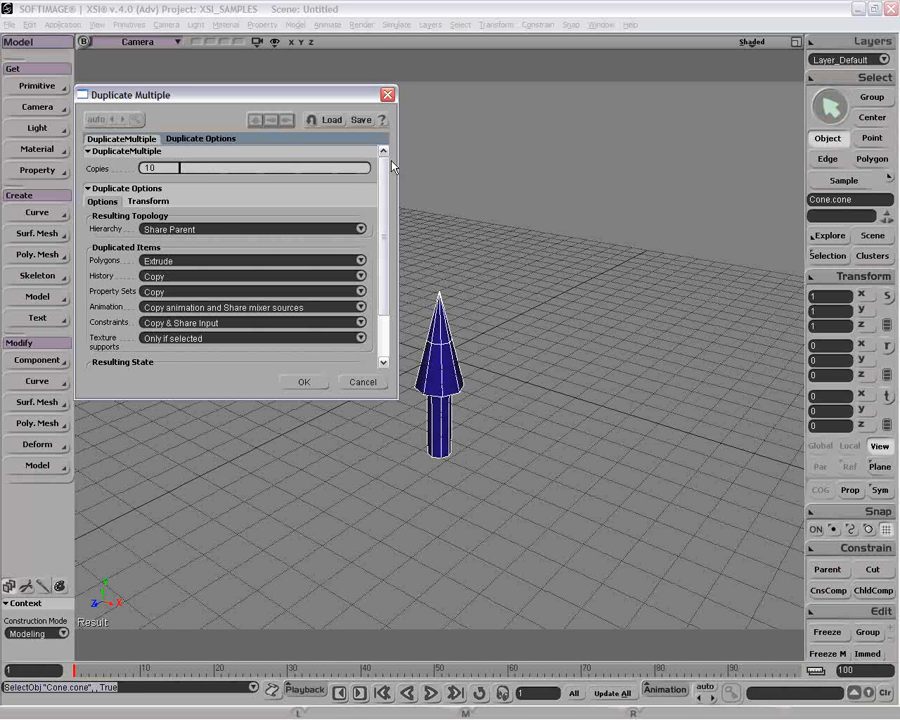
left_click_drag(392, 162, 272, 178)
left_click(158, 166)
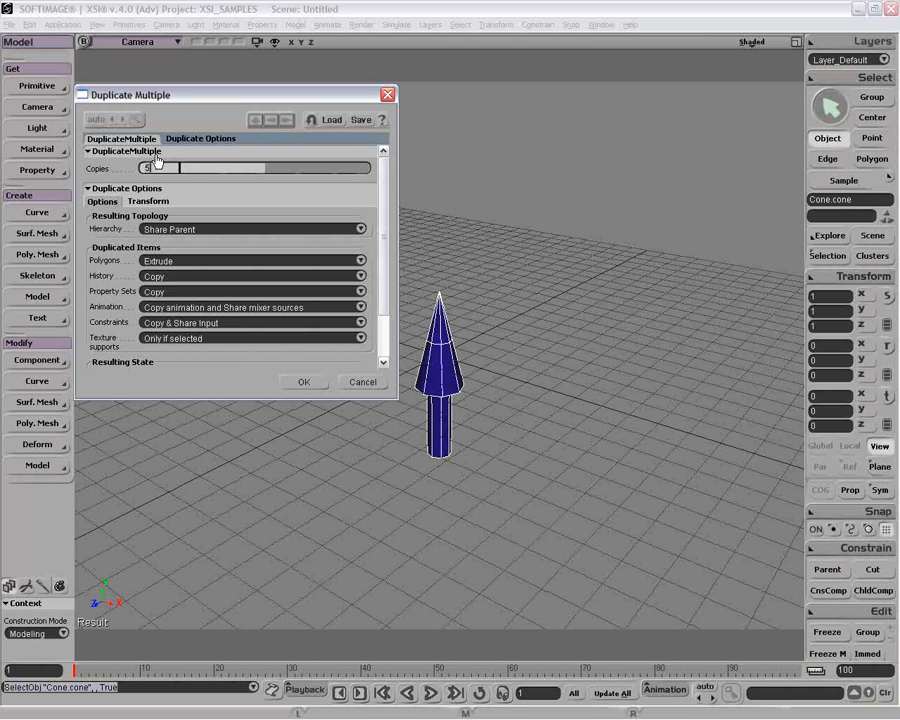
left_click(162, 203)
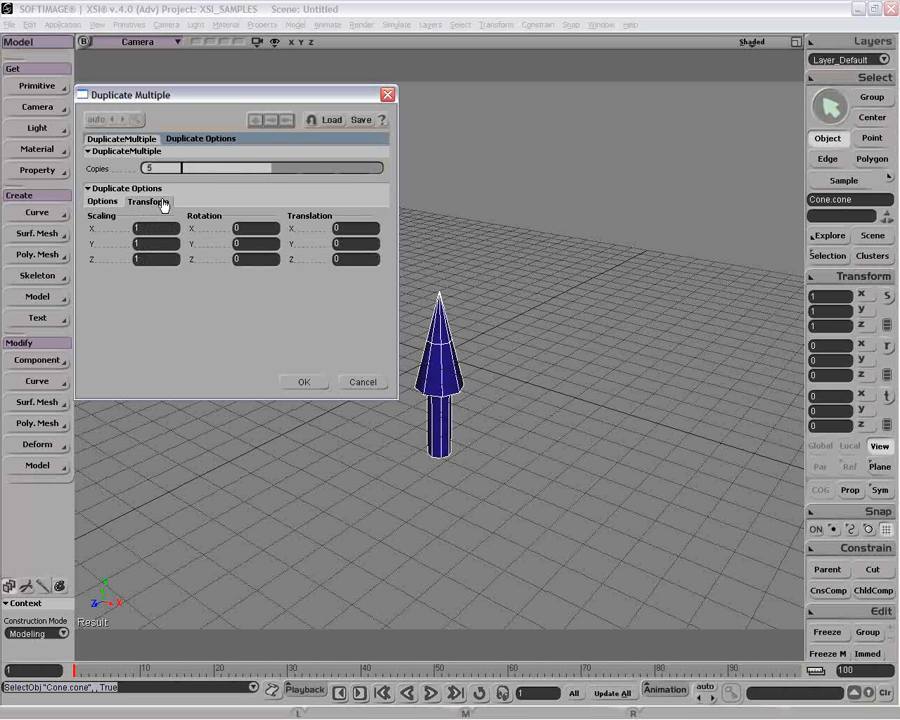
left_click(362, 243)
type("5")
type("0")
type("0")
double_click(351, 227)
type("5")
left_click(316, 385)
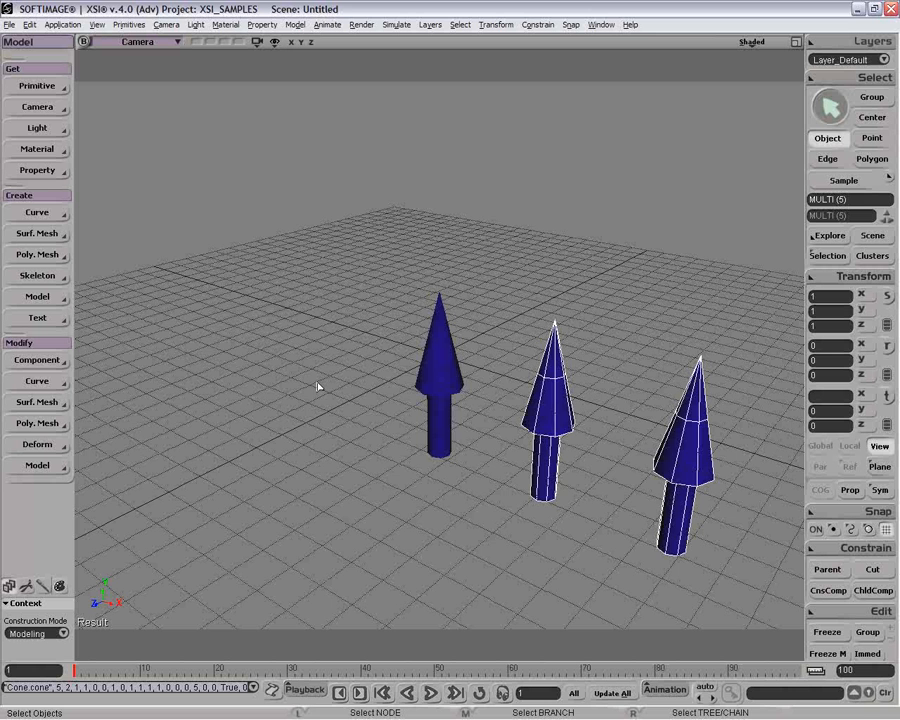
Orbit to view the row of copies and delete the duplicated cones.
key("o")
left_click_drag(500, 488, 568, 435)
key("space")
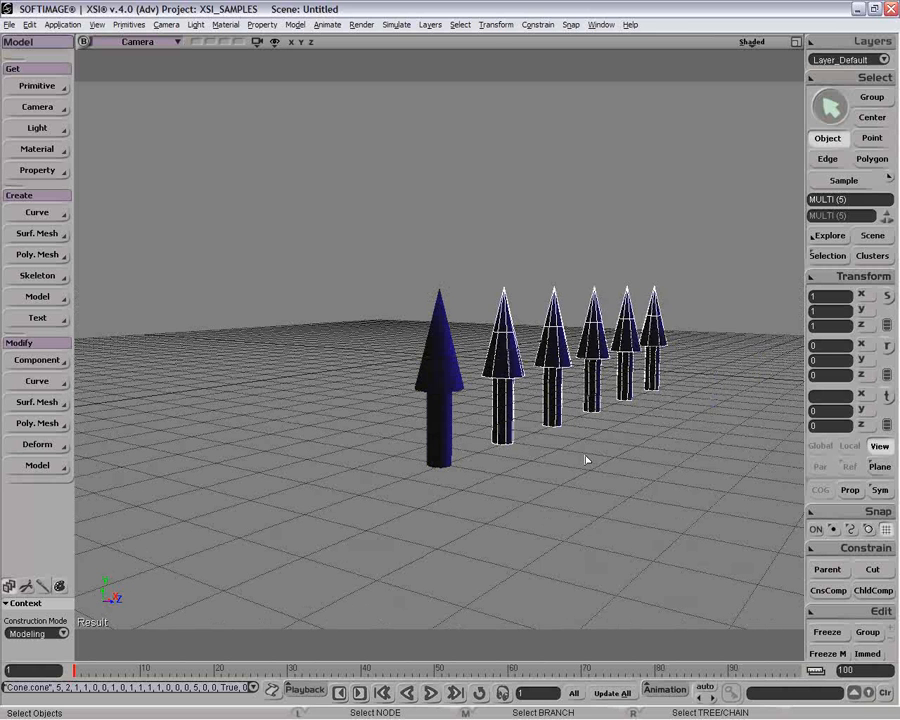
key("Delete")
Select the original cone and restore the four-viewport layout.
key("o")
left_click_drag(519, 456, 456, 420)
key("space")
left_click(447, 394)
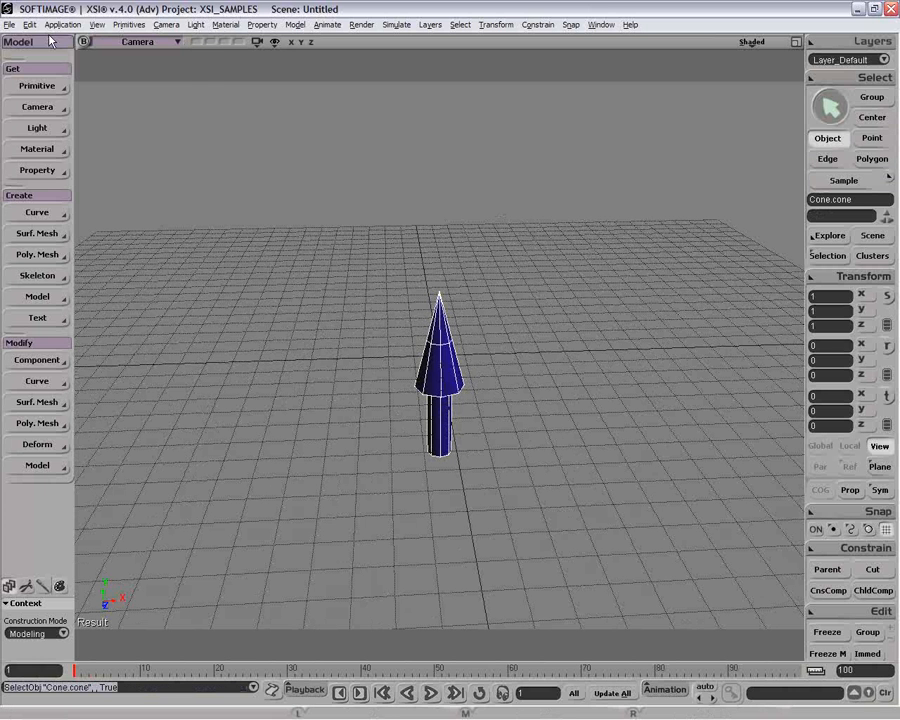
left_click(30, 24)
mouse_move(141, 148)
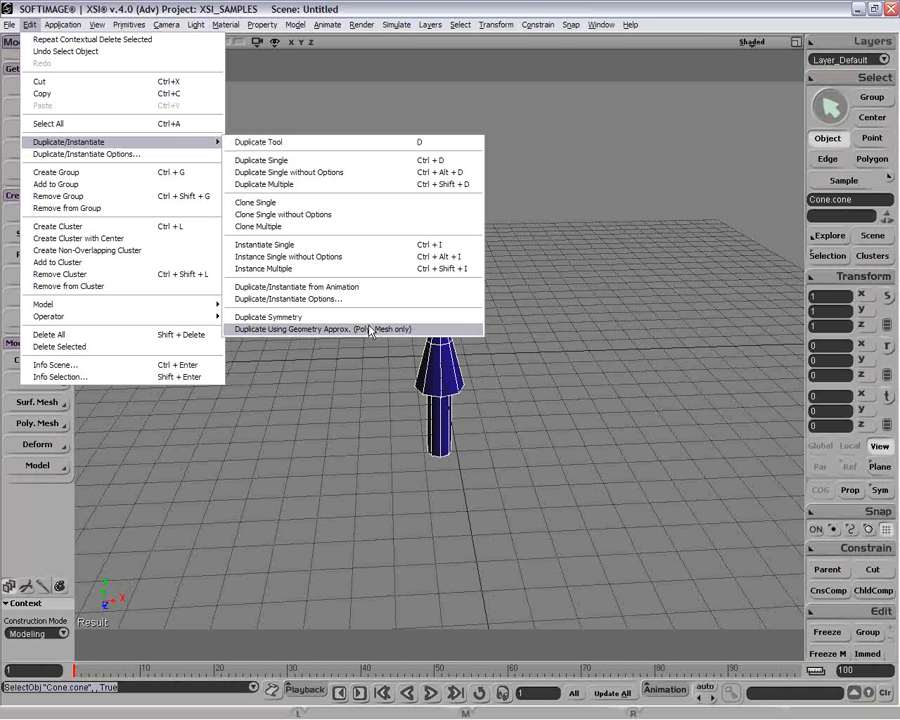
left_click(597, 329)
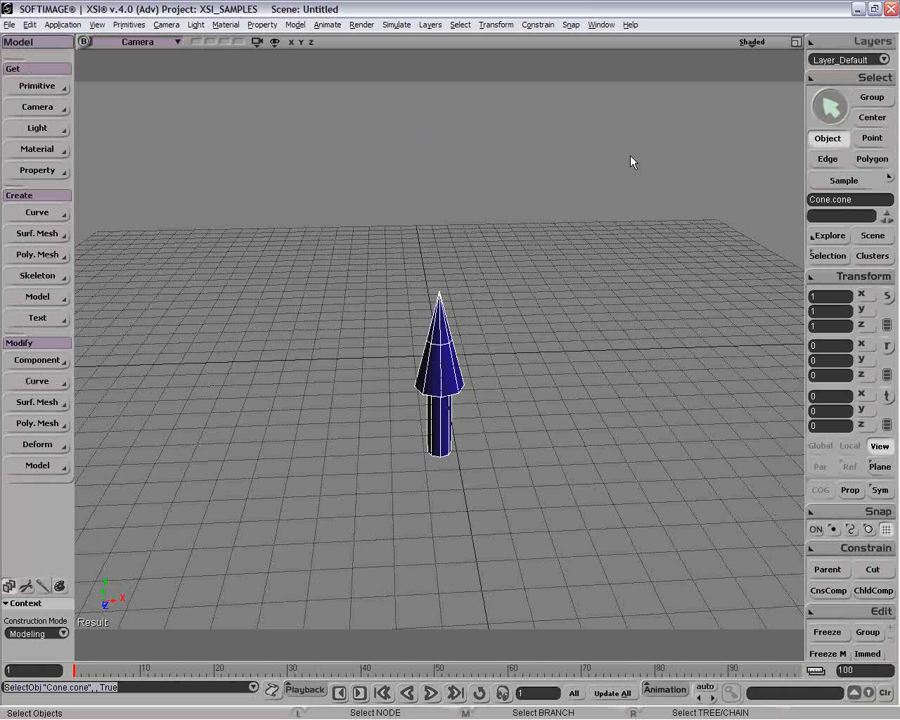
left_click(796, 42)
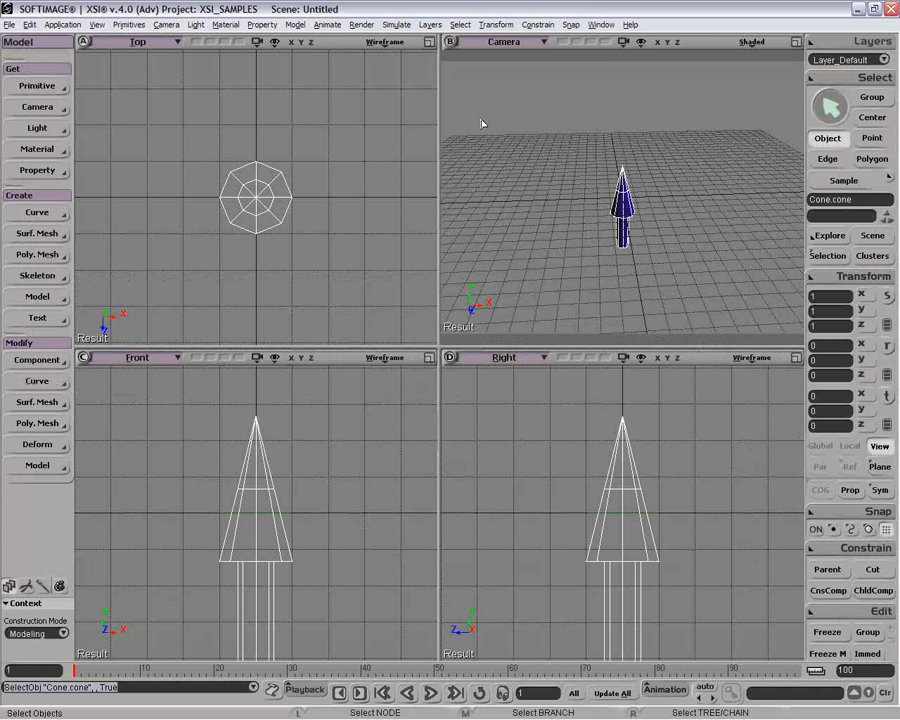
Zoom the Top view out around the cone.
key("p")
left_click_drag(329, 179, 99, 239)
key("space")
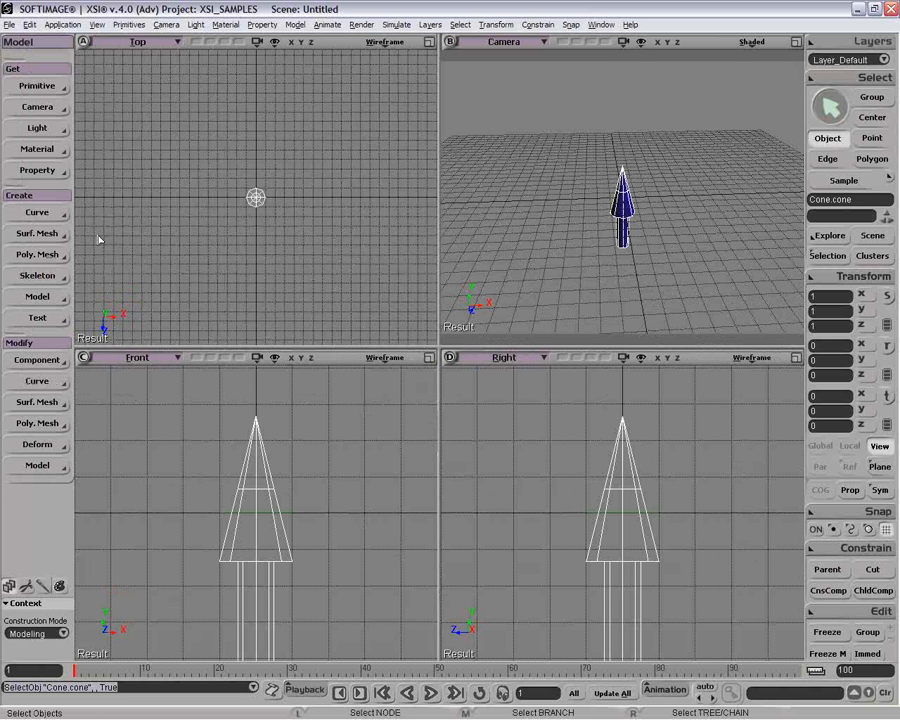
Switch the toolbar to the Animate module.
left_click(30, 42)
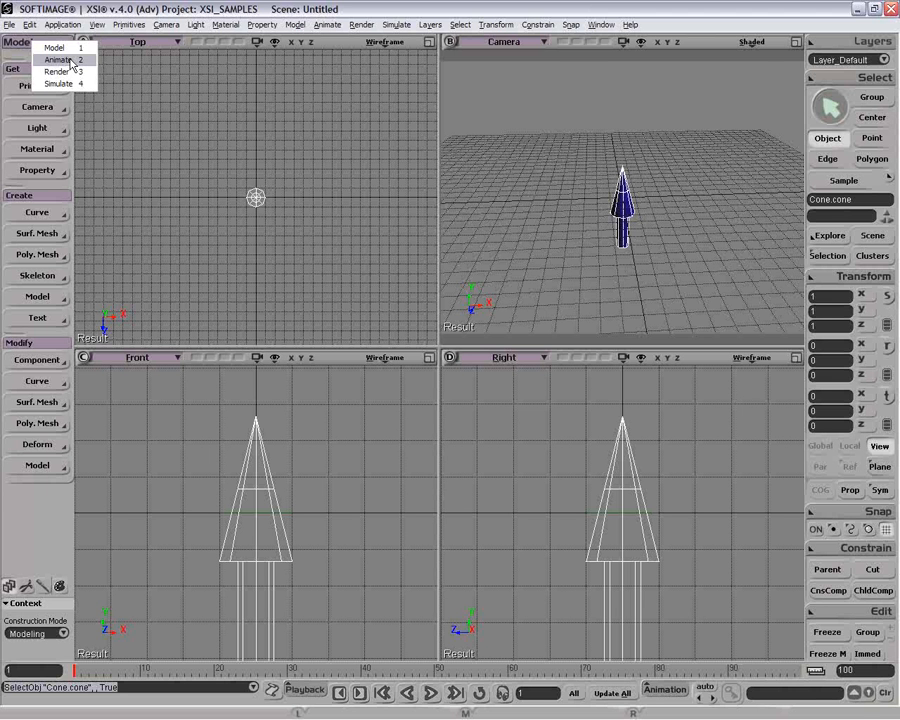
left_click(70, 60)
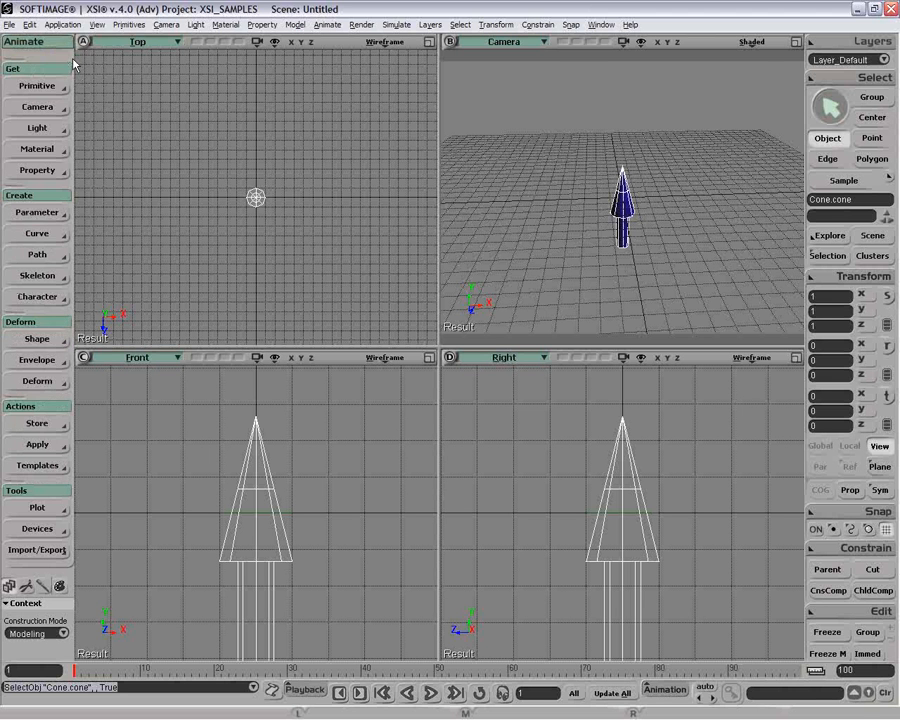
left_click(30, 24)
mouse_move(66, 146)
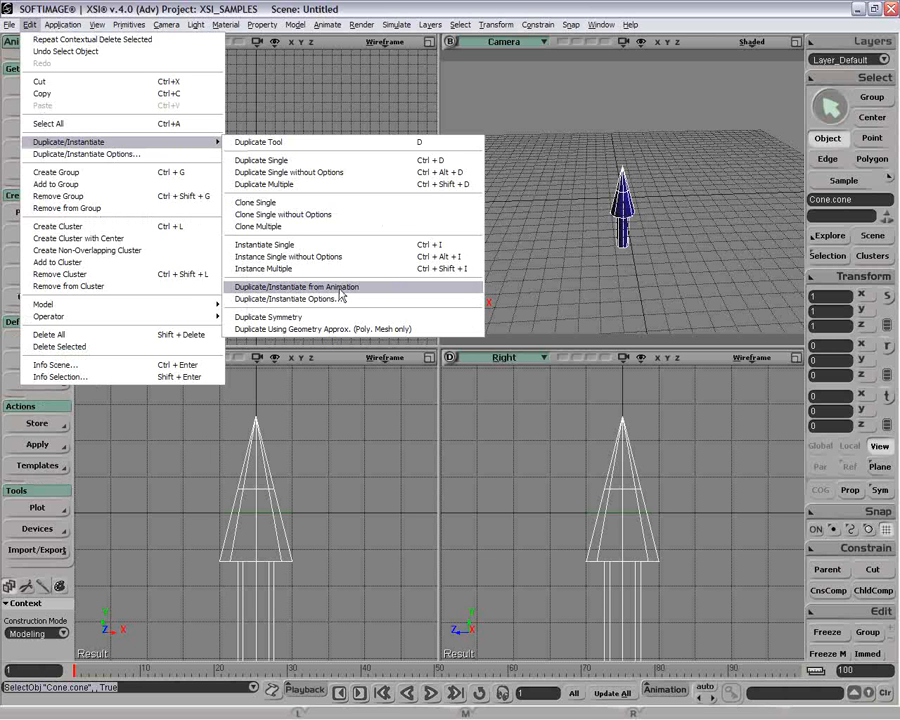
left_click(348, 78)
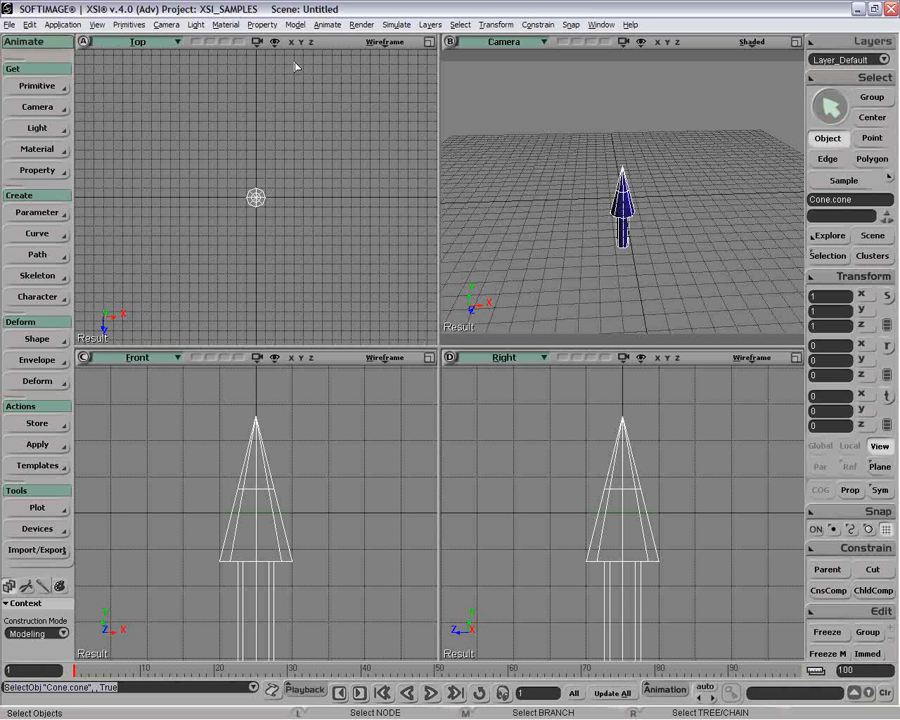
Draw an S-shaped cubic curve by CVs across the Top view.
left_click(37, 233)
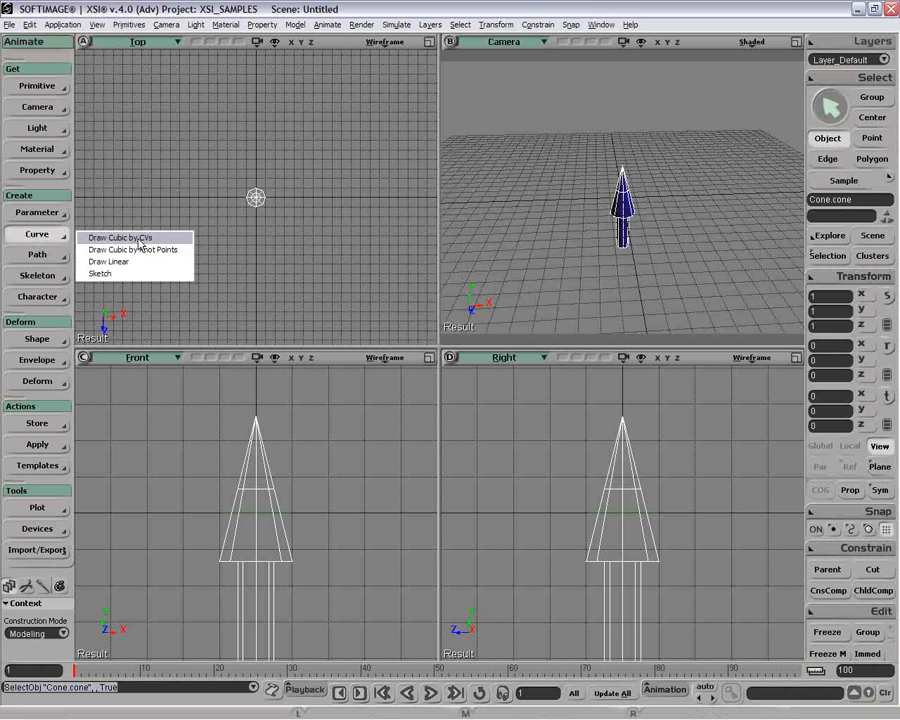
left_click(139, 239)
left_click(112, 217)
left_click(125, 147)
left_click(152, 111)
left_click(182, 94)
left_click(233, 105)
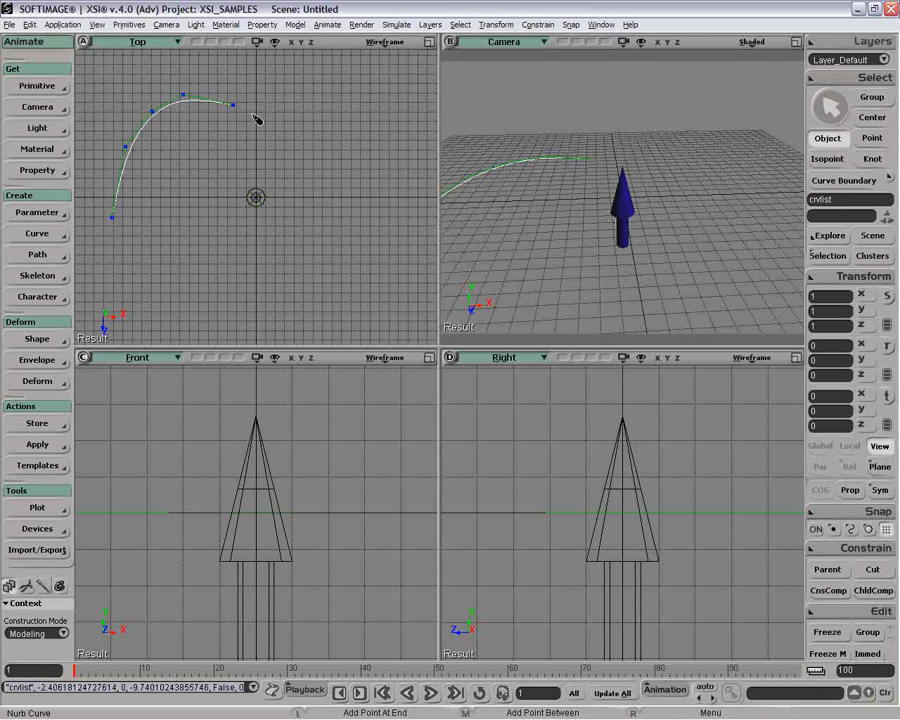
left_click(261, 117)
left_click(261, 149)
left_click(263, 184)
left_click(284, 203)
left_click(352, 189)
left_click(388, 131)
left_click(400, 86)
key("space")
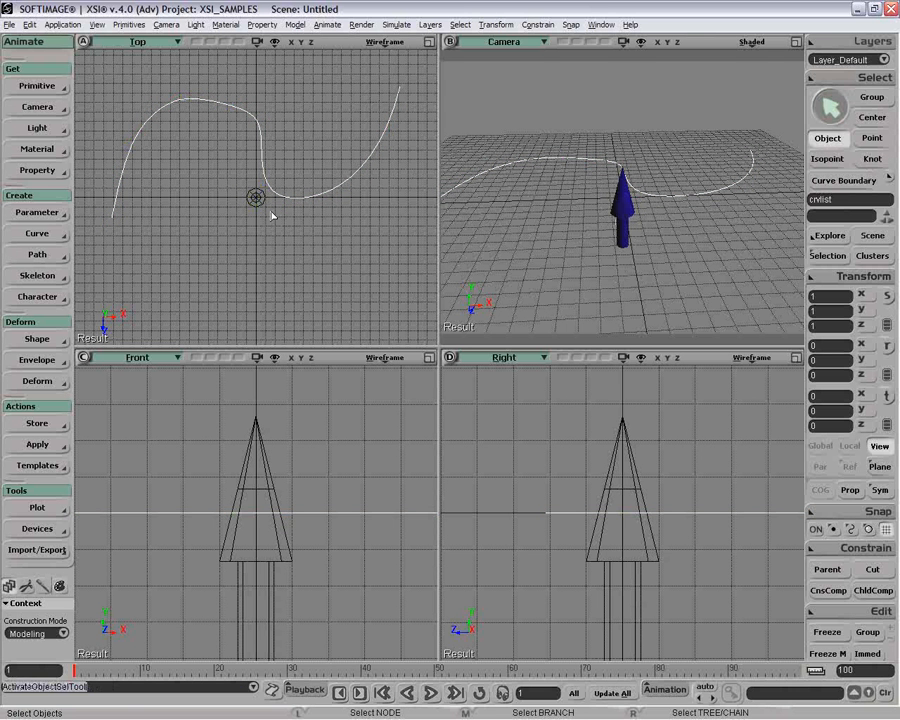
Move one curve control point to smooth the bend, then reselect the cone.
left_click(257, 197)
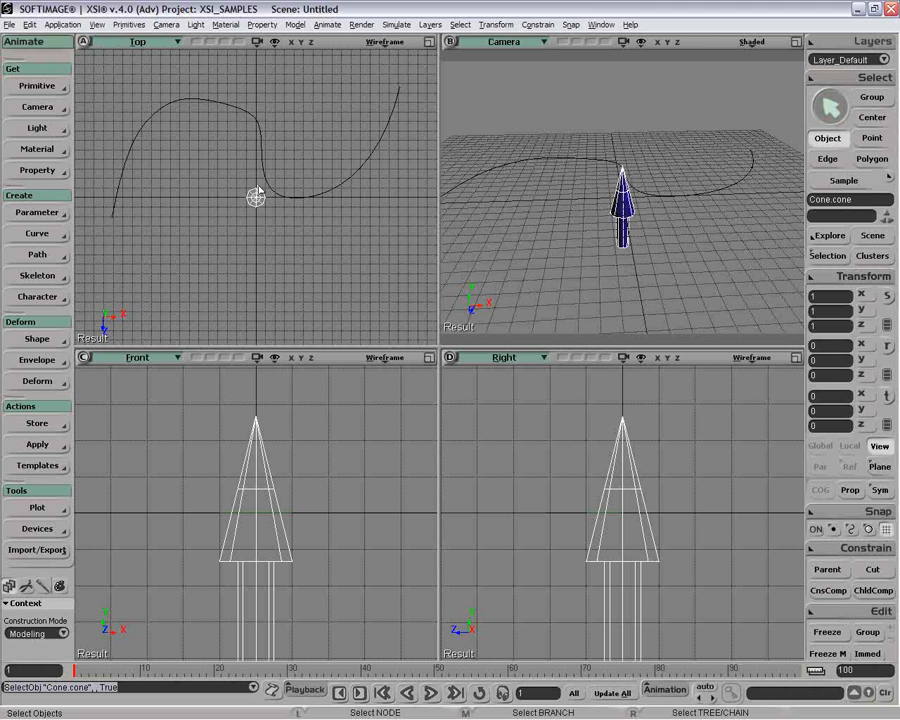
left_click(259, 130)
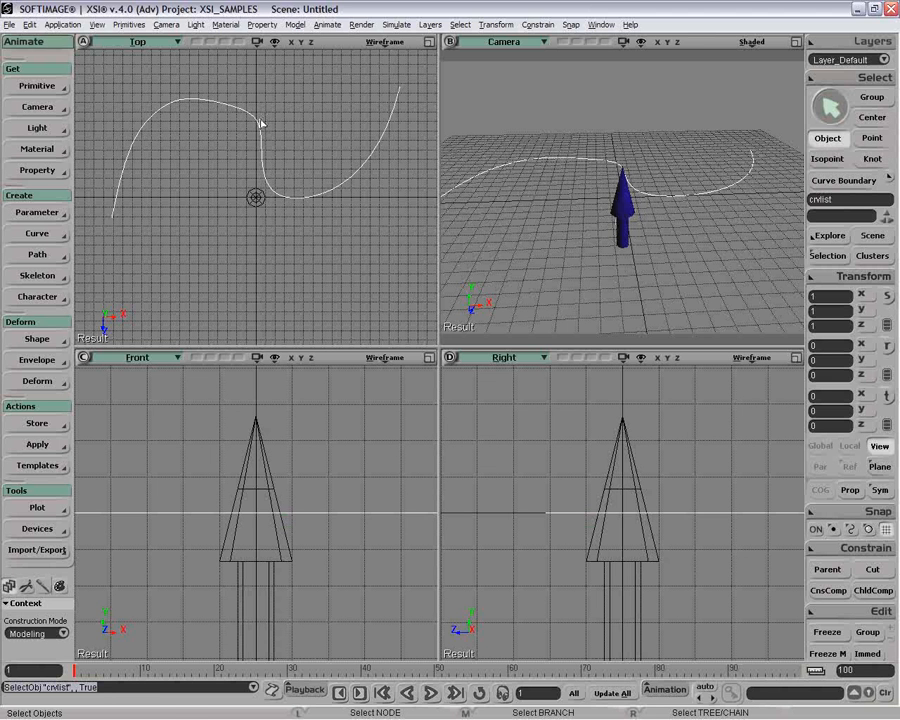
key("v")
left_click_drag(261, 118, 248, 123)
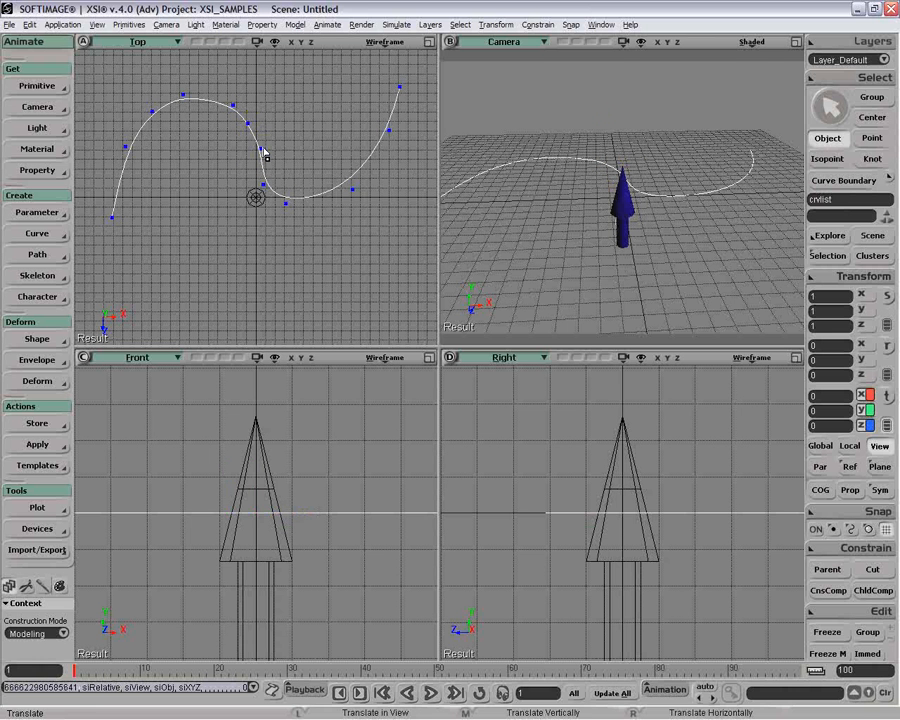
key("space")
left_click(261, 213)
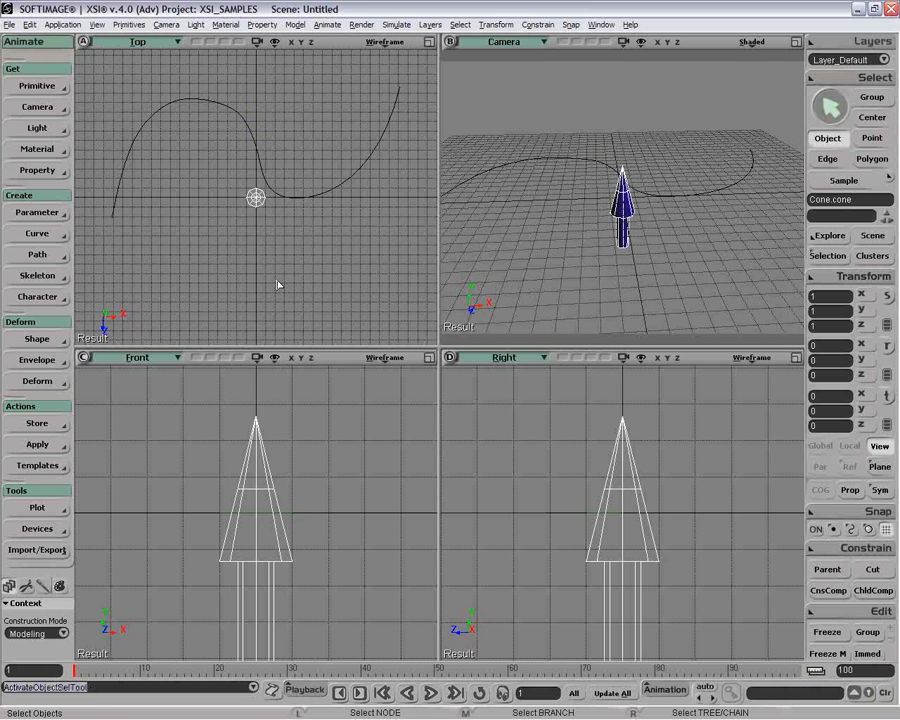
Constrain the cone to the S-curve with linear Set Path, its Y axis aligned to the tangent.
left_click(50, 254)
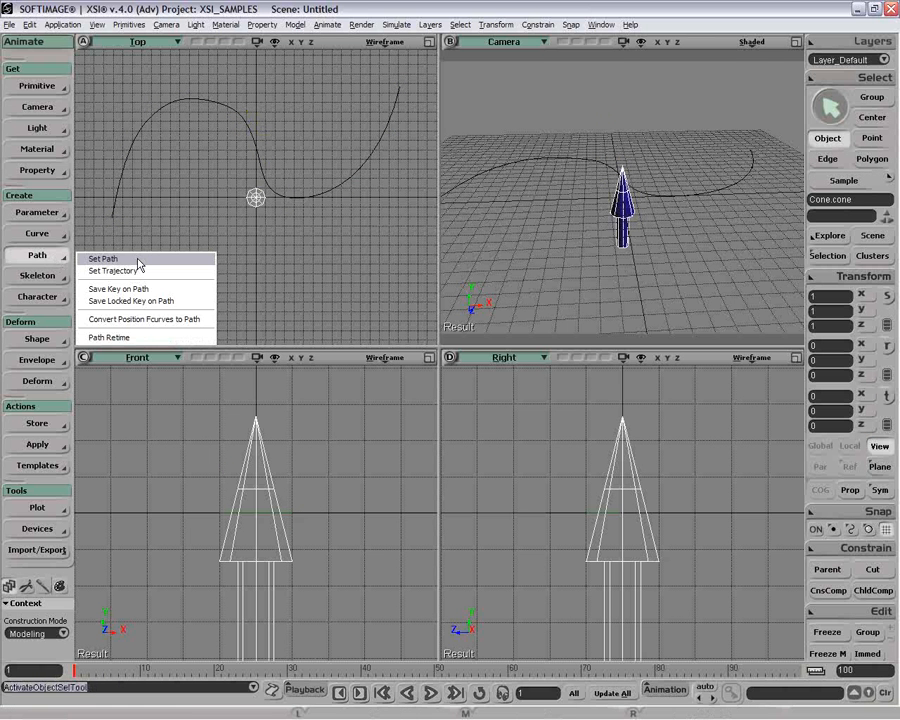
left_click(103, 259)
left_click(590, 305)
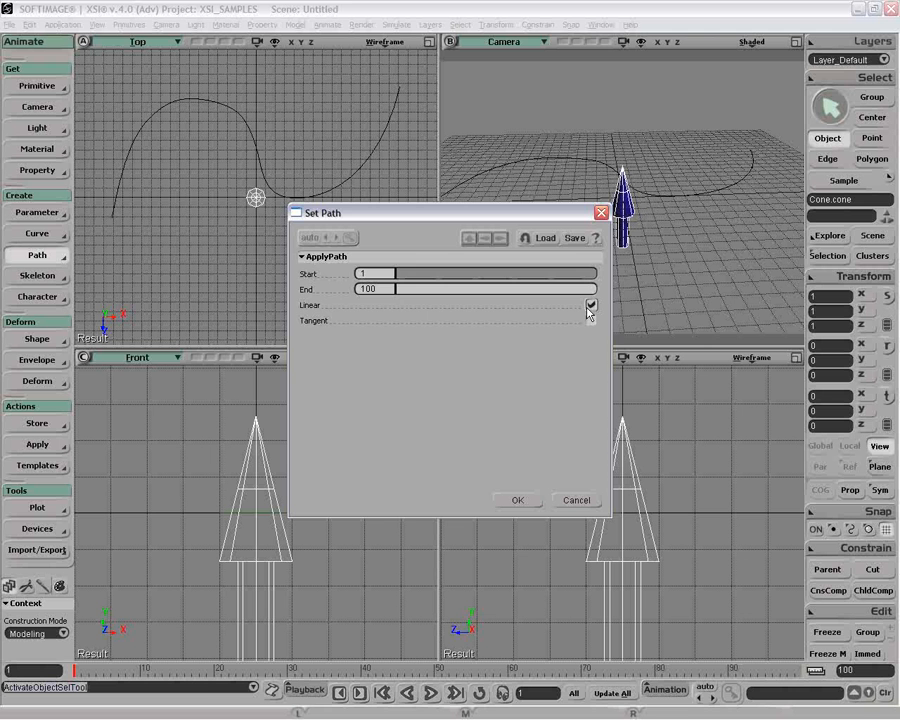
left_click(518, 500)
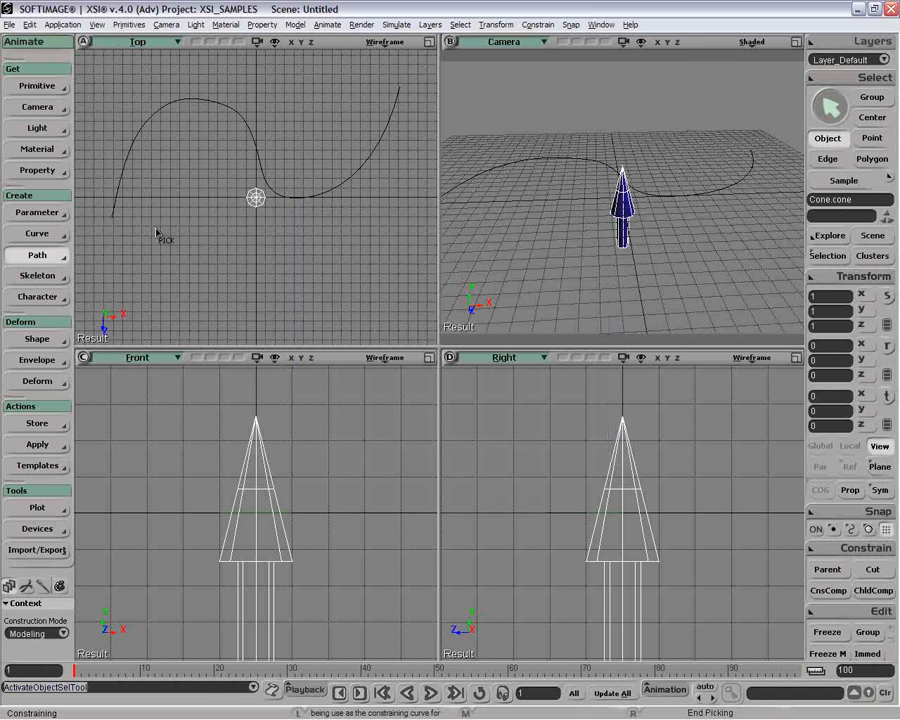
left_click(157, 233)
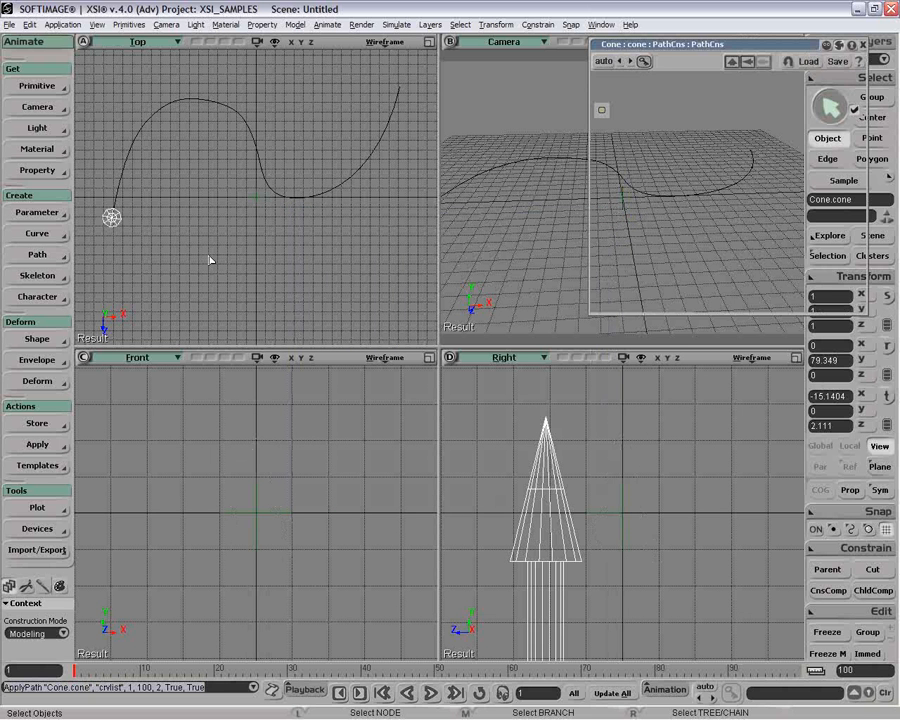
left_click(641, 95)
left_click(849, 163)
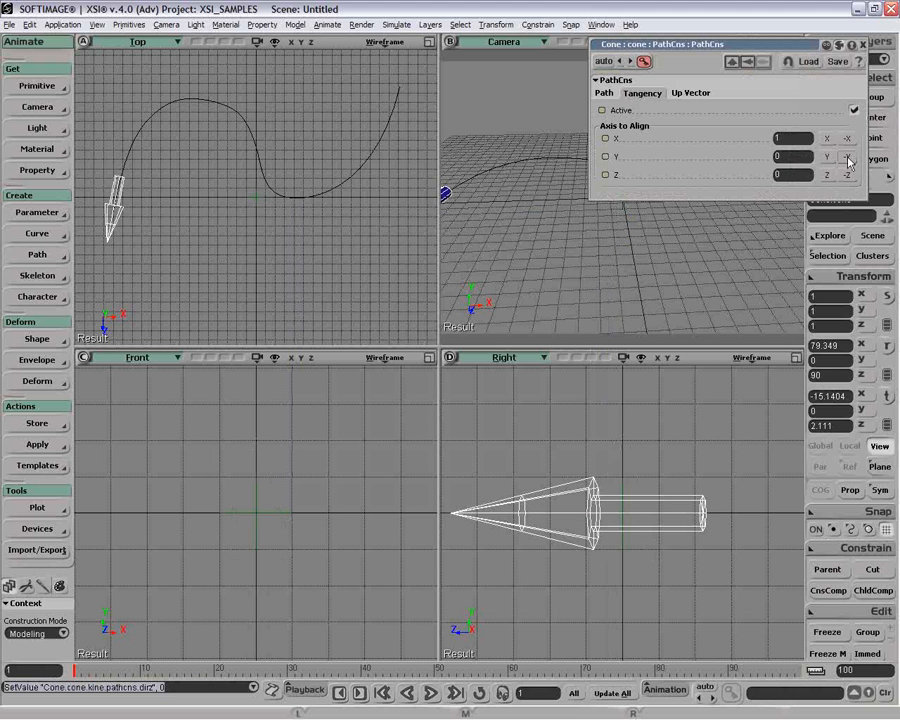
left_click(826, 156)
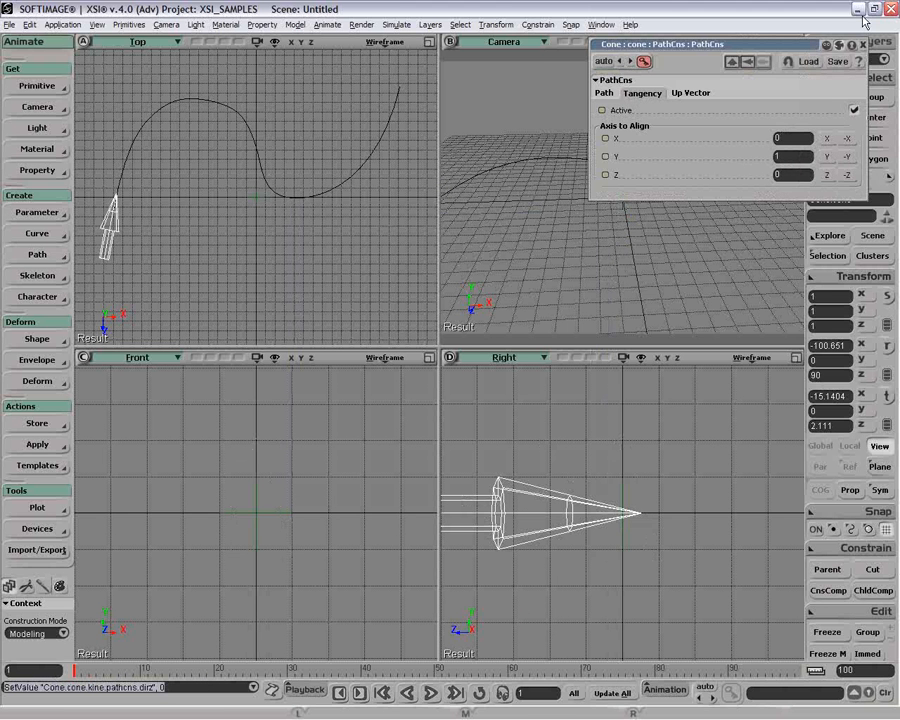
left_click(863, 46)
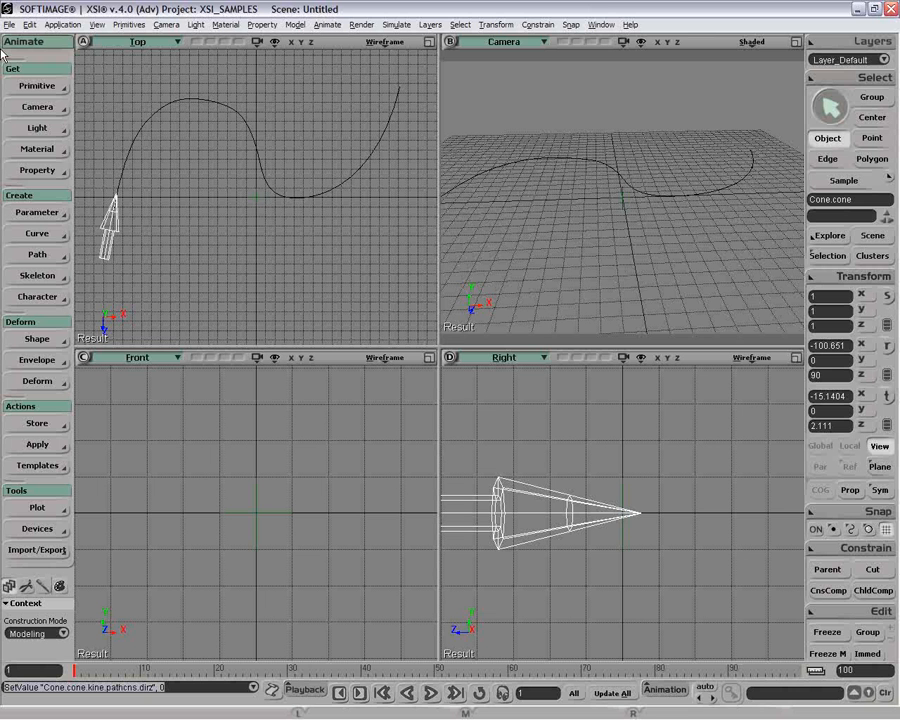
left_click(29, 24)
mouse_move(181, 146)
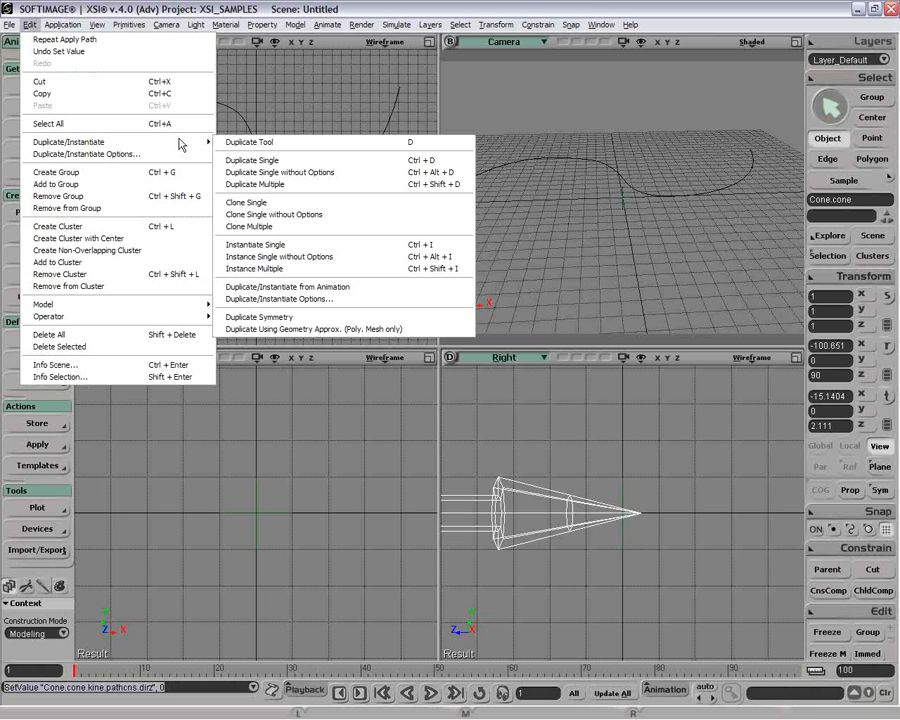
left_click(287, 287)
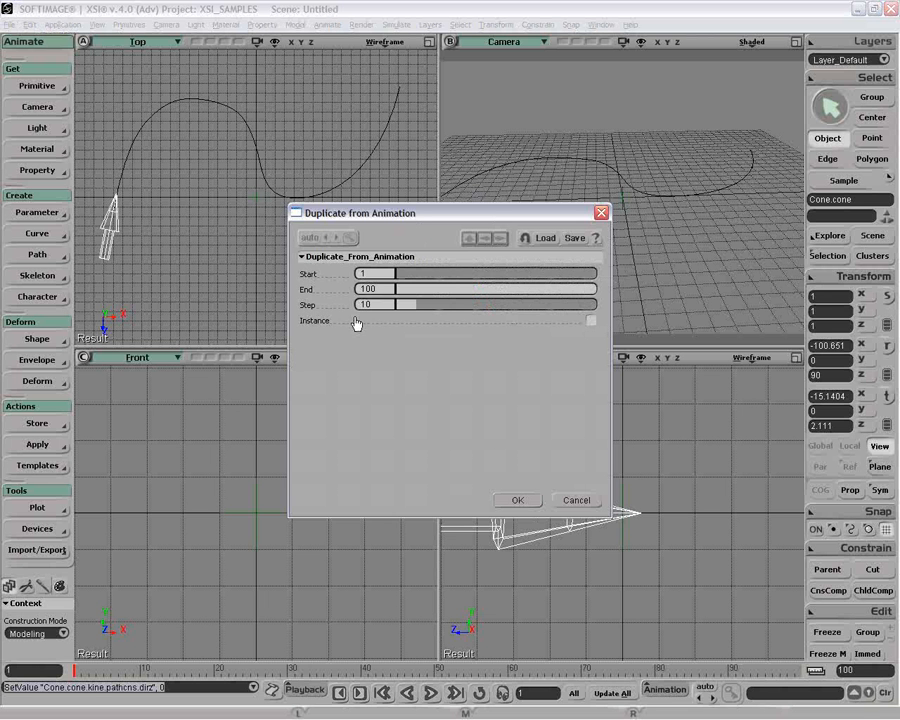
left_click(371, 288)
left_click(573, 503)
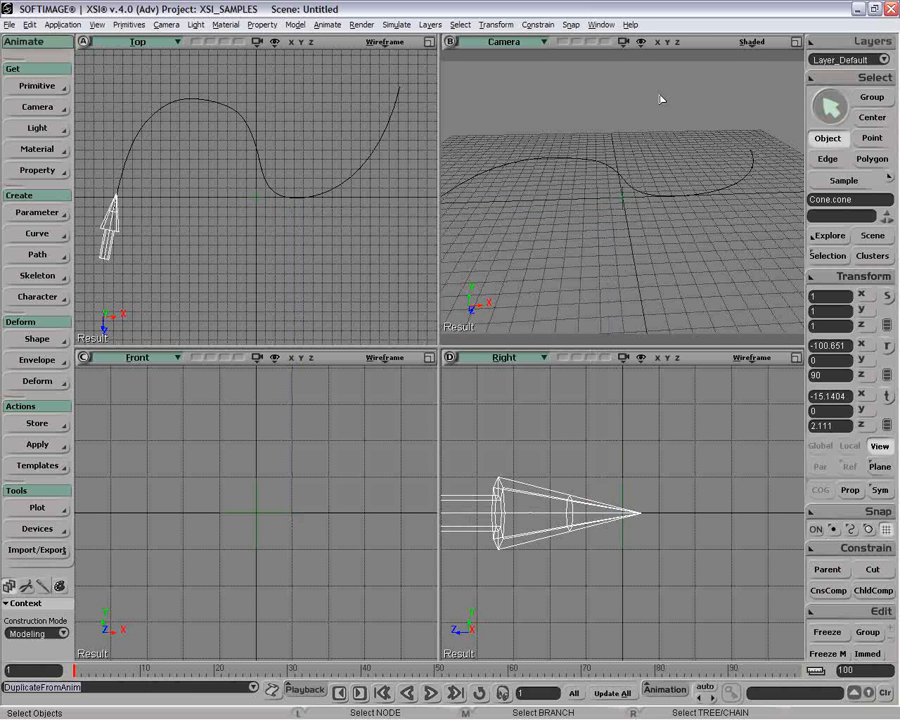
Toggle ghosting for the Layer_Default layer in the layer control window.
left_click(853, 45)
left_click(690, 38)
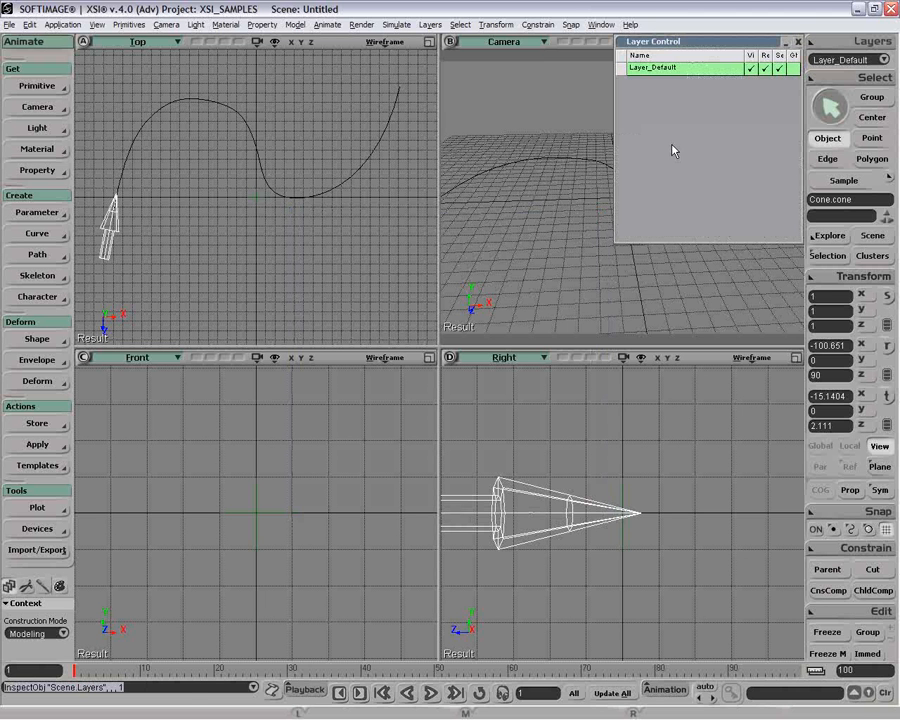
left_click(793, 68)
left_click(797, 41)
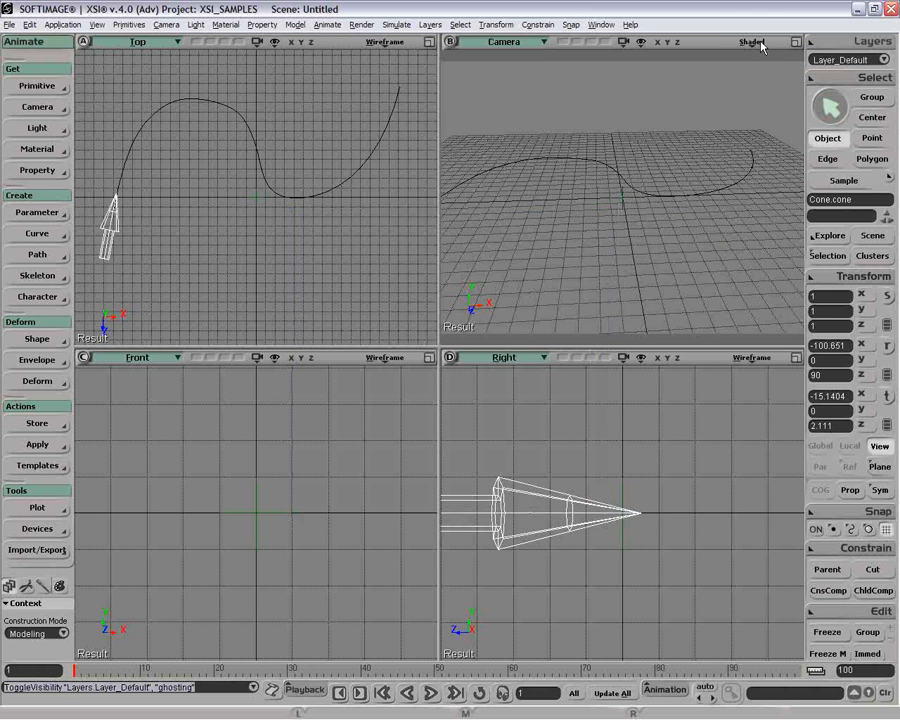
Turn on animation ghosting in the camera view, showing 100 frames after, spaced 14 frames apart.
left_click(751, 42)
left_click(700, 111)
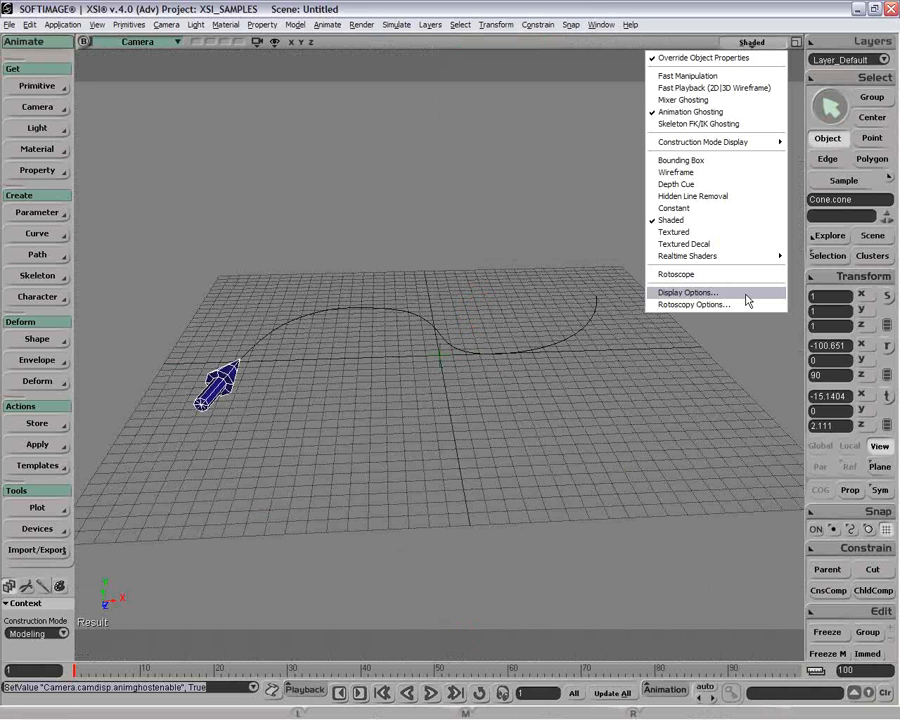
left_click(745, 294)
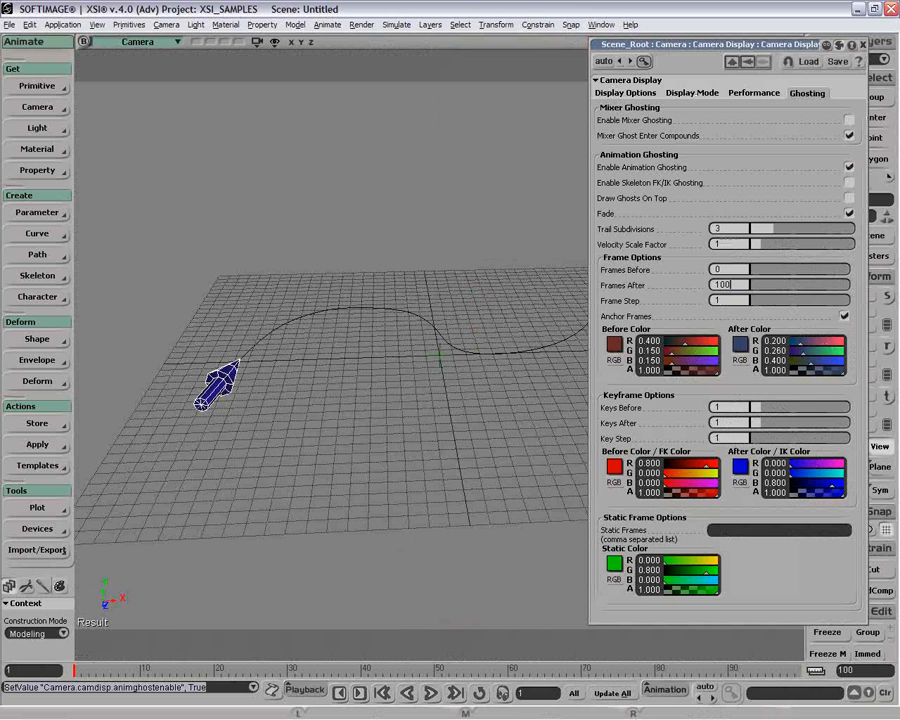
key("Return")
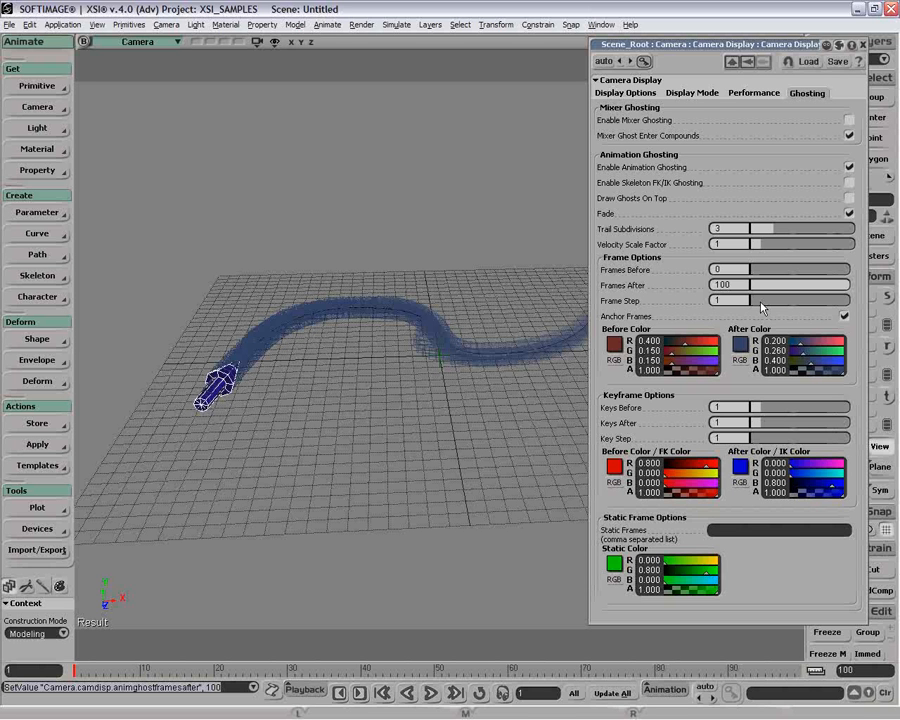
left_click_drag(760, 305, 773, 308)
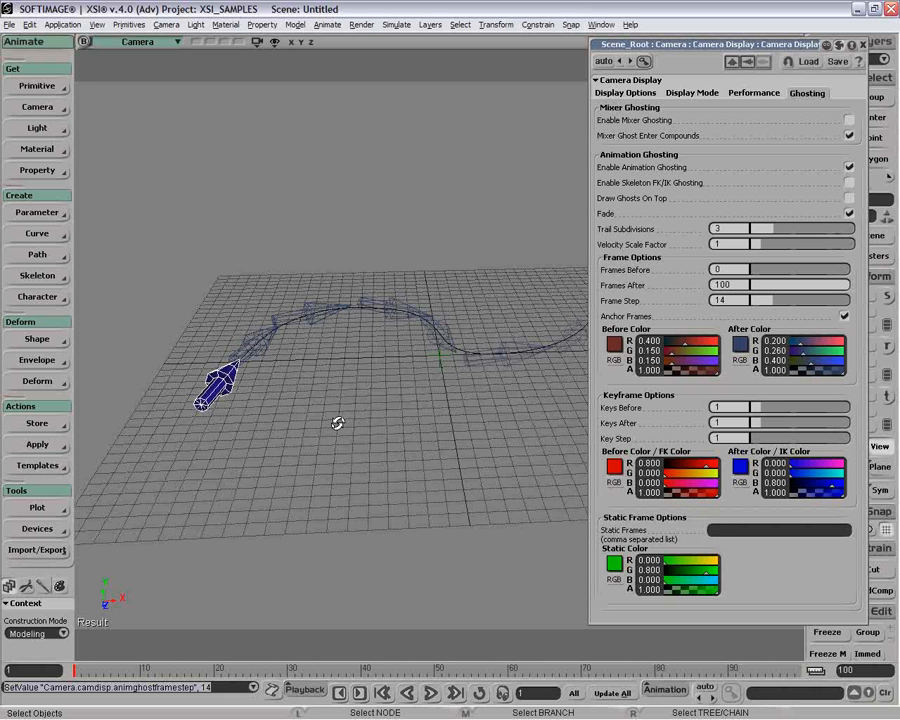
Orbit to a steeper angle, then switch ghosting off and close the camera display settings.
left_click_drag(337, 423, 423, 289)
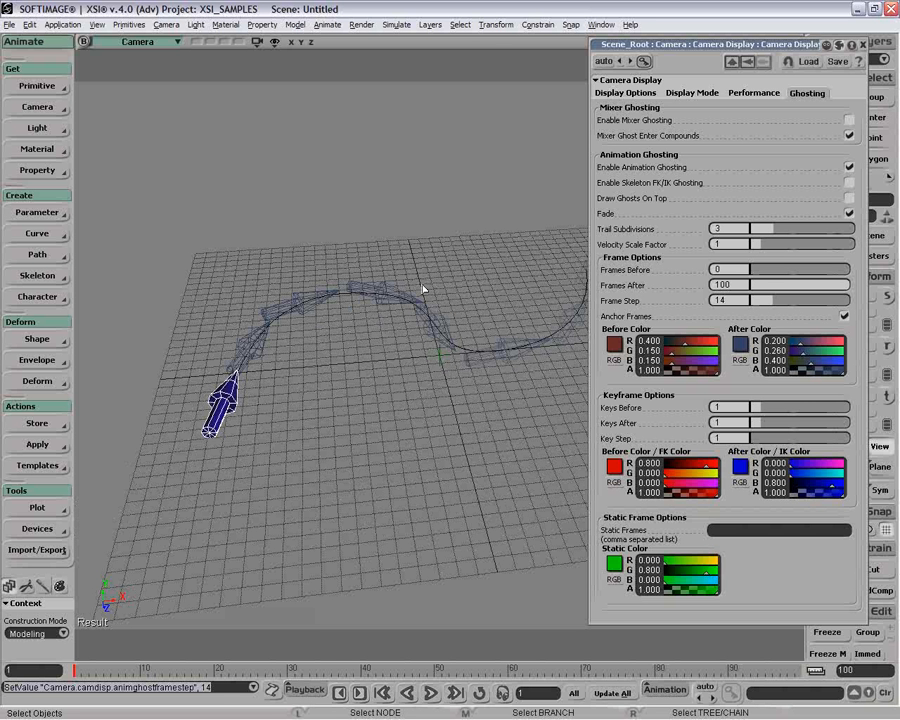
left_click(862, 47)
left_click(30, 24)
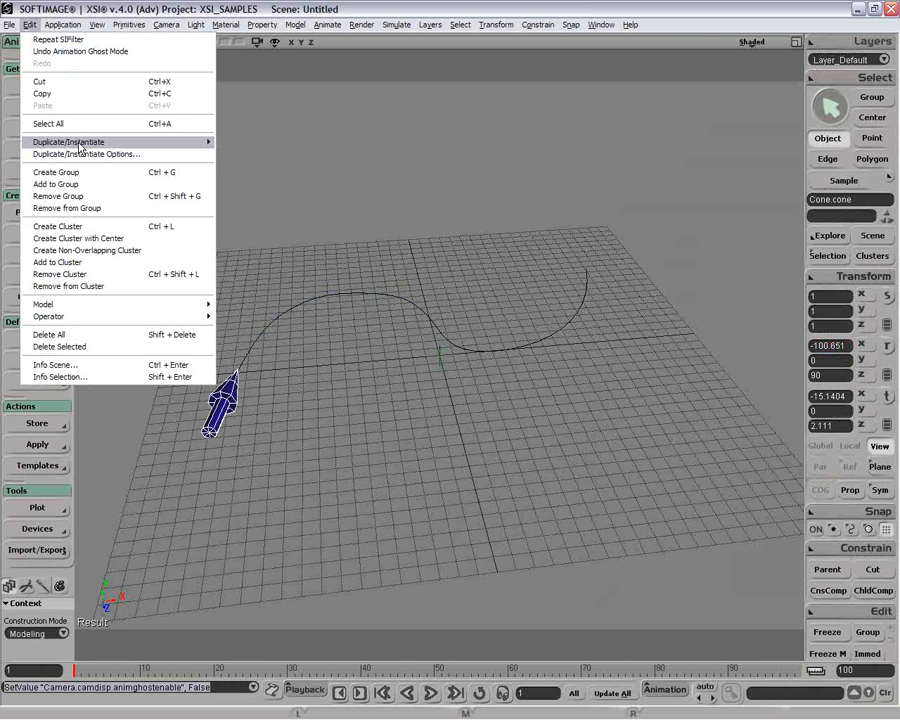
Duplicate the cone from its animation over frames 1–100, one copy every 14 frames.
mouse_move(80, 145)
left_click(389, 315)
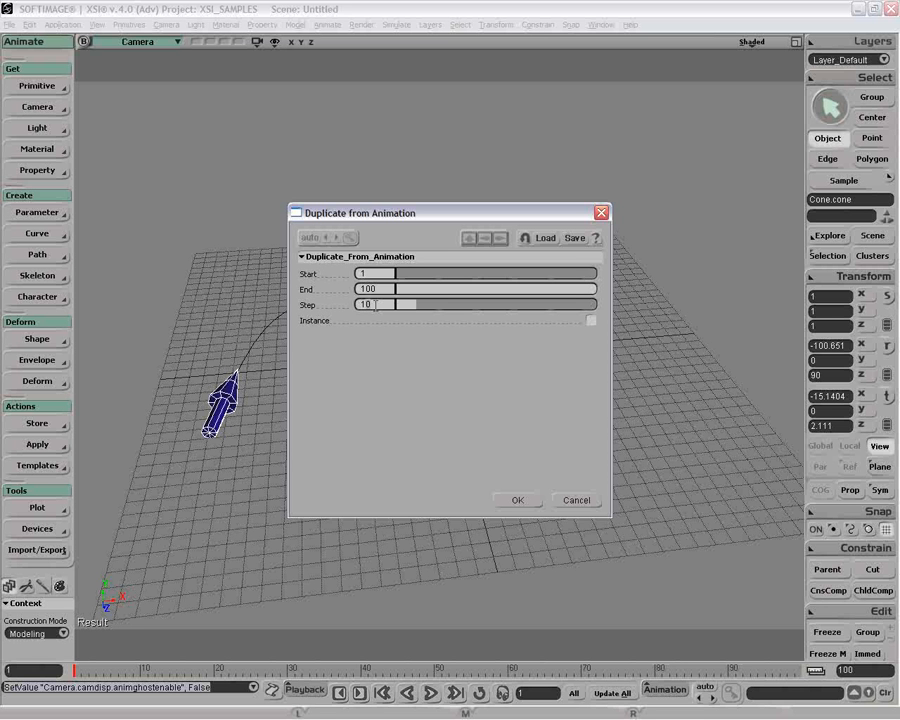
left_click(526, 502)
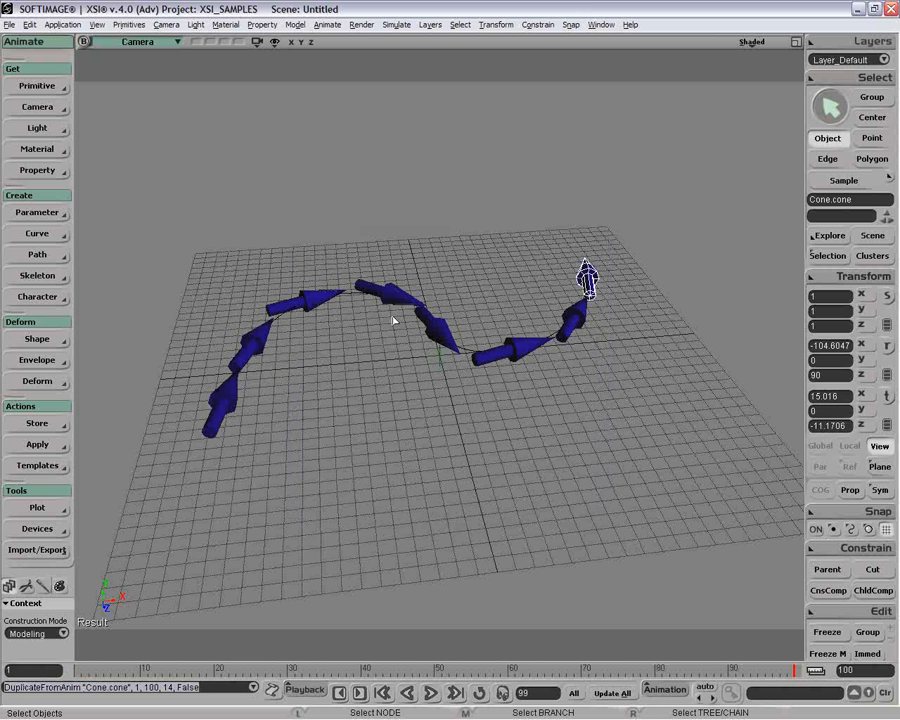
Reopen the Duplicate from Animation settings and cancel without duplicating again.
left_click(30, 24)
mouse_move(110, 142)
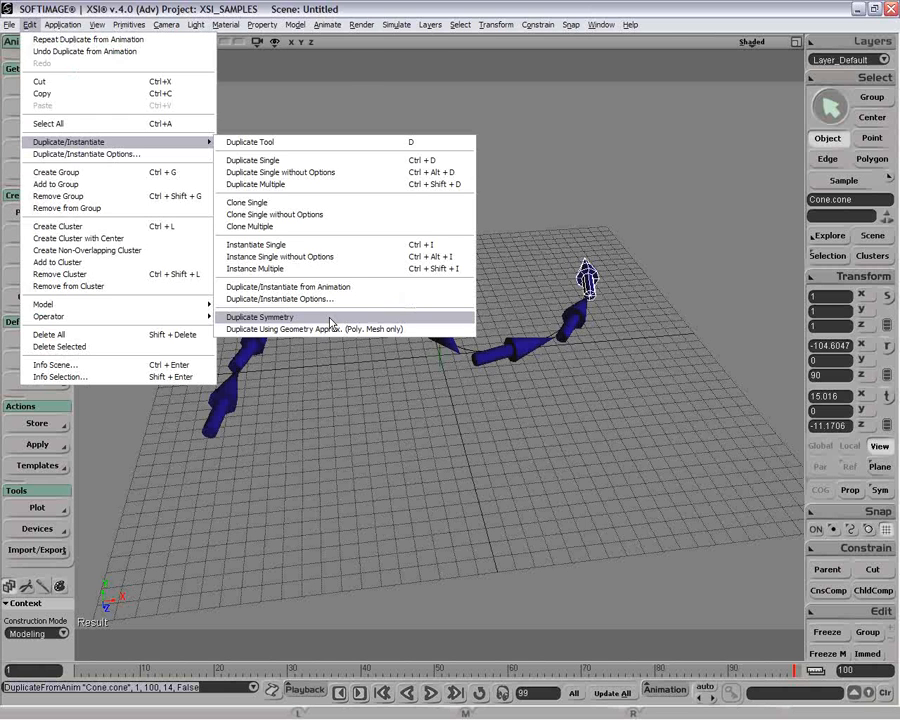
left_click(300, 287)
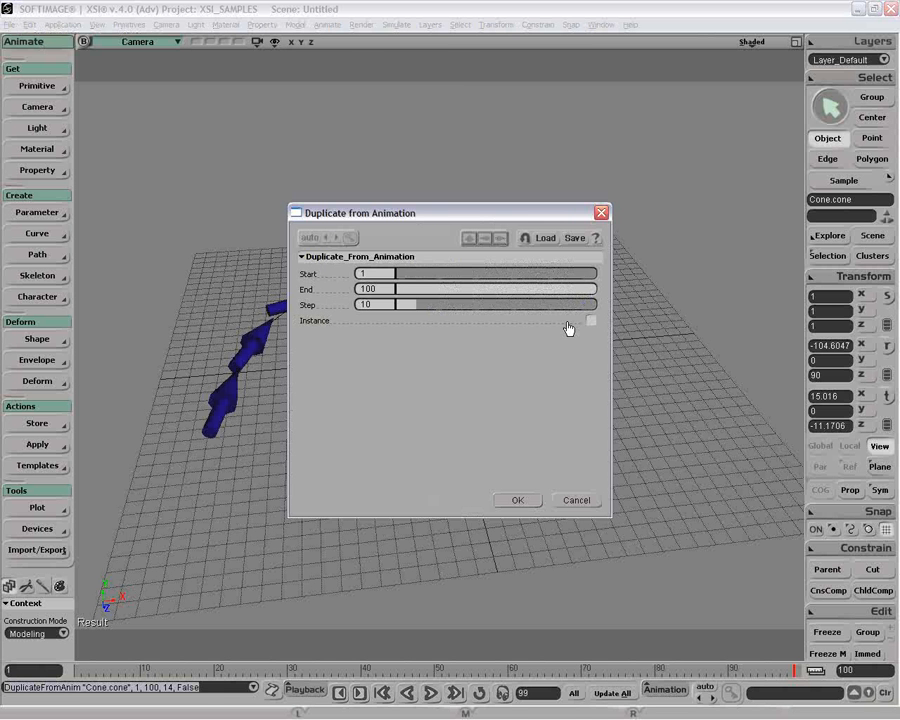
left_click(580, 502)
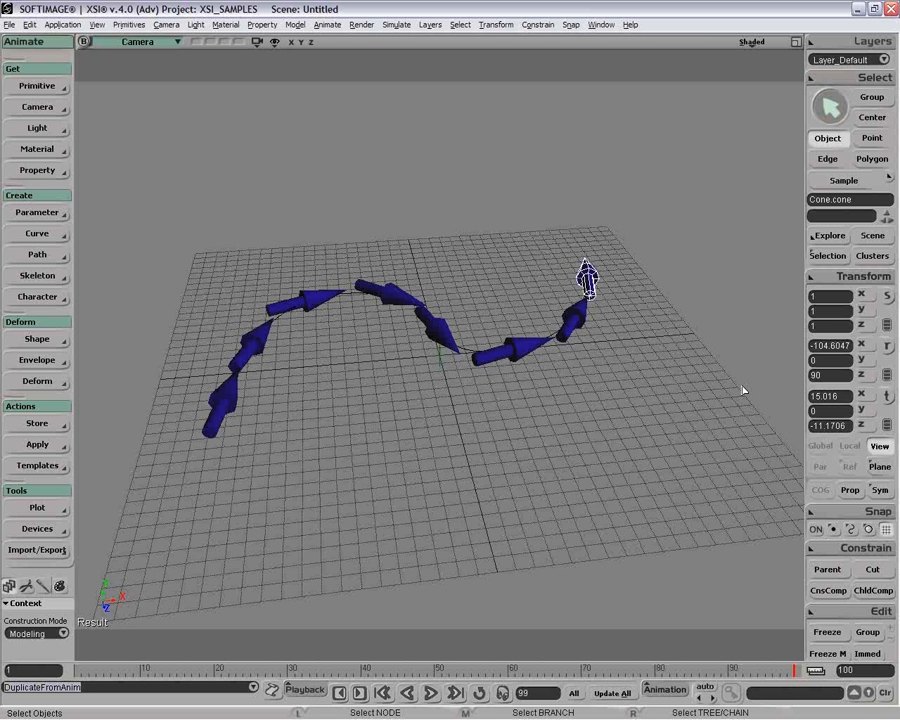
left_click(30, 24)
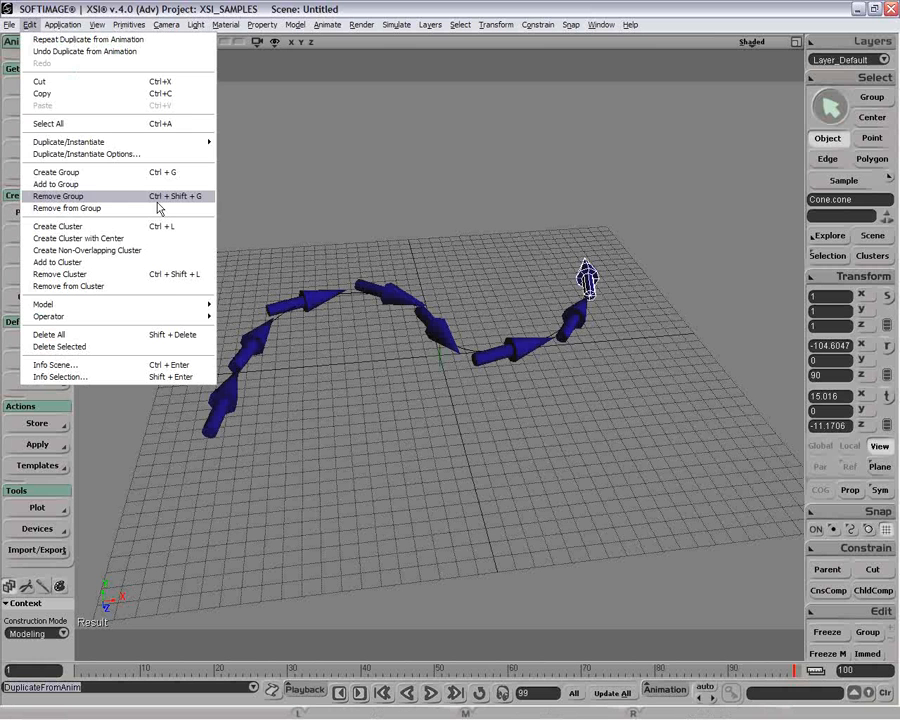
Move cone1 right of the grid centre along X and tilt it with a rotation.
mouse_move(120, 142)
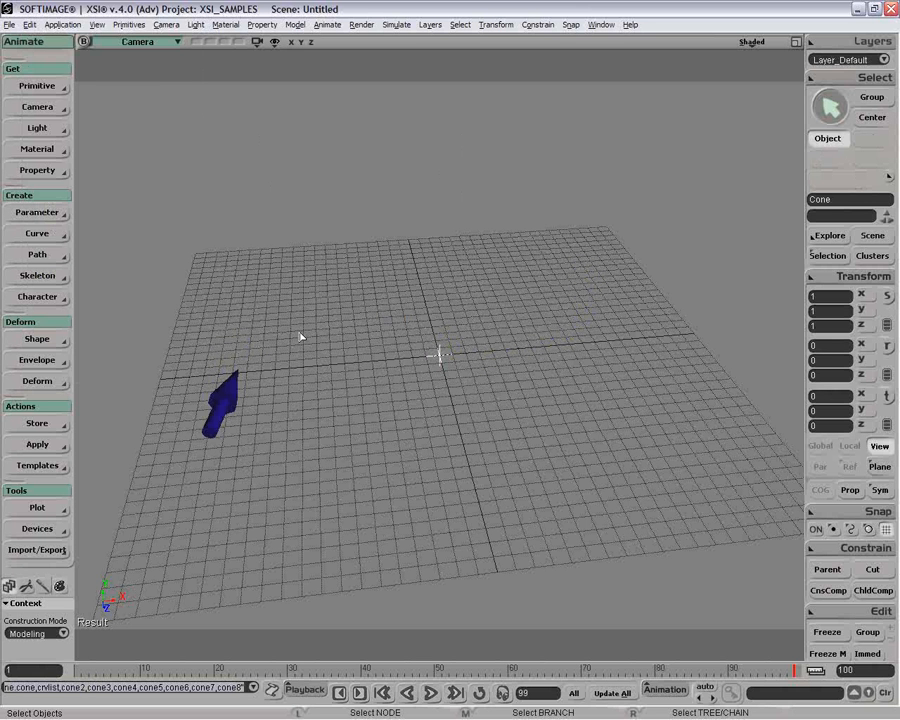
left_click(224, 398)
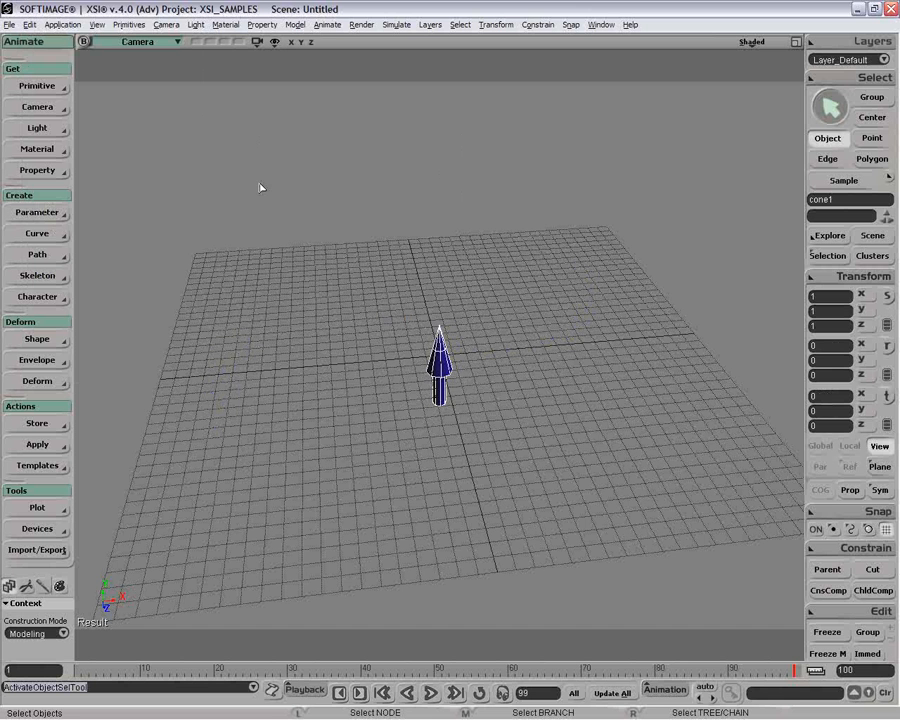
key("v")
left_click_drag(461, 273, 599, 353)
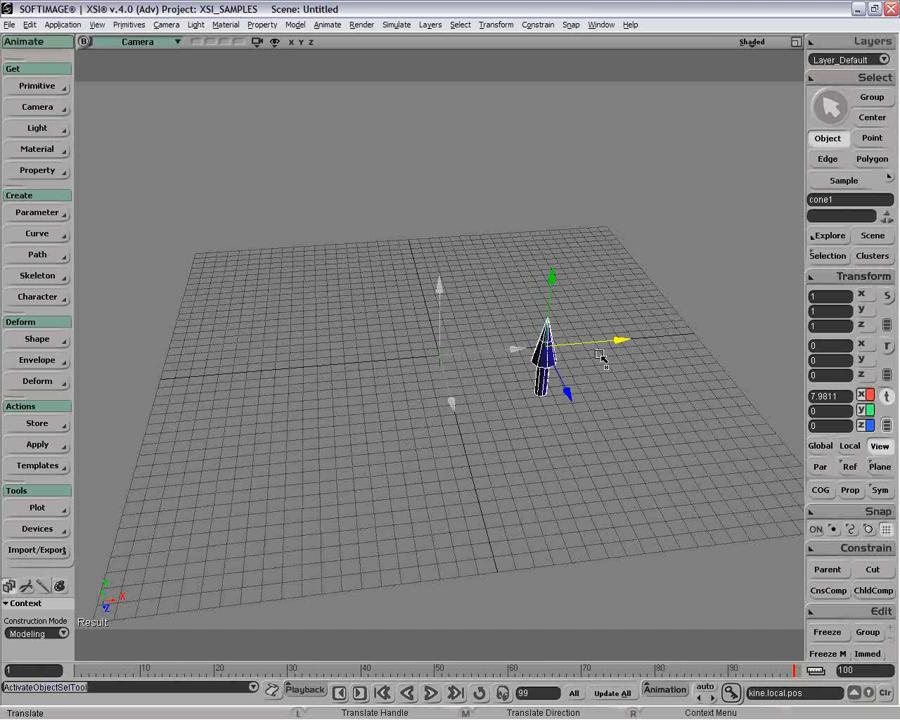
key("c")
left_click_drag(601, 356, 563, 405)
key("space")
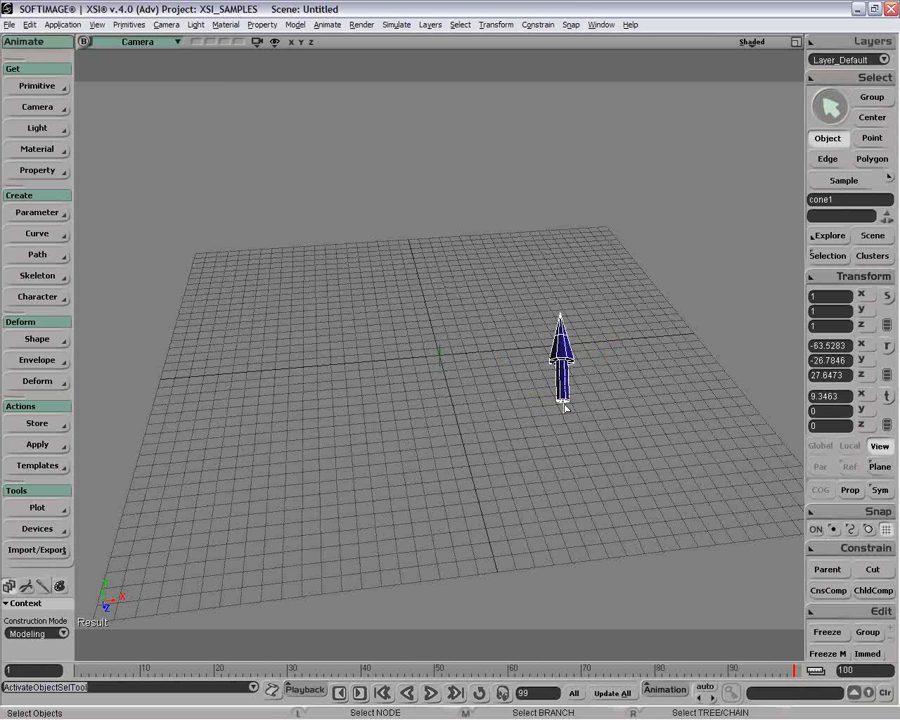
left_click(29, 24)
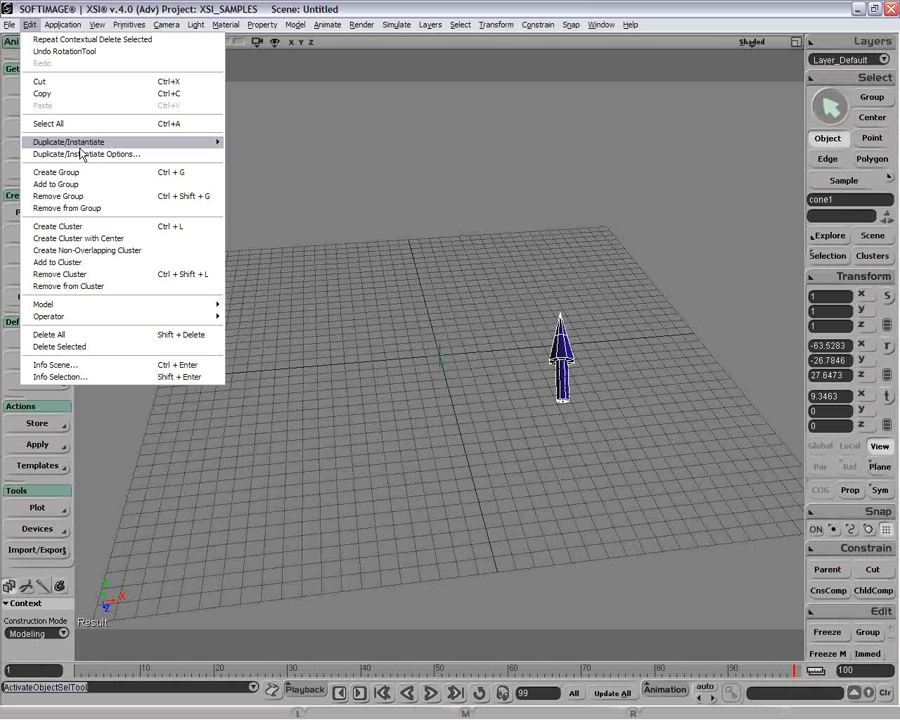
Create a mirrored copy of the tilted cone across the YZ plane.
mouse_move(81, 146)
left_click(280, 178)
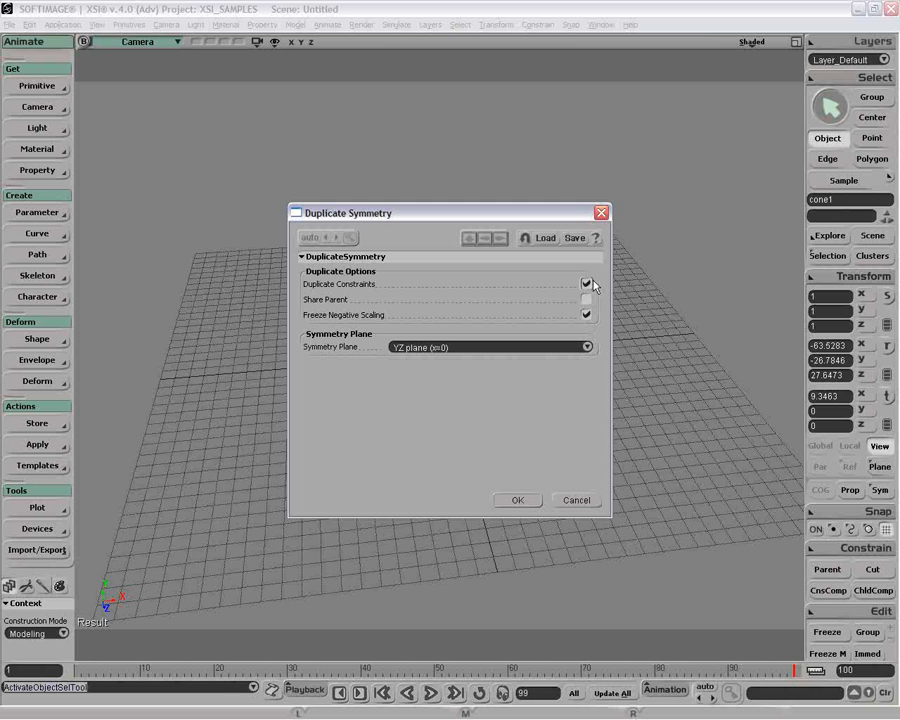
left_click(518, 500)
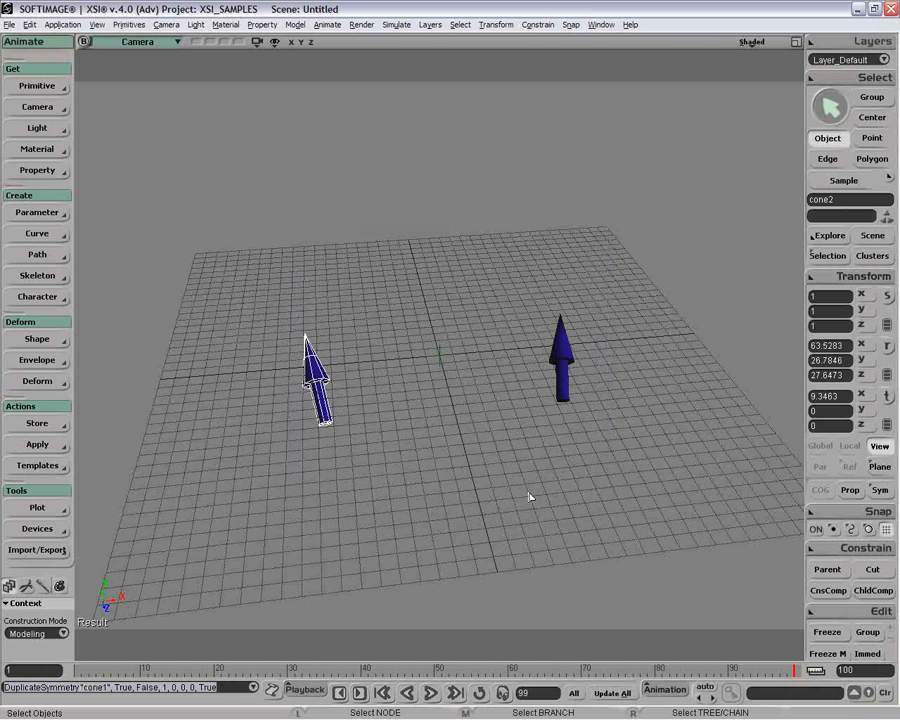
key("o")
left_click_drag(502, 436, 607, 410)
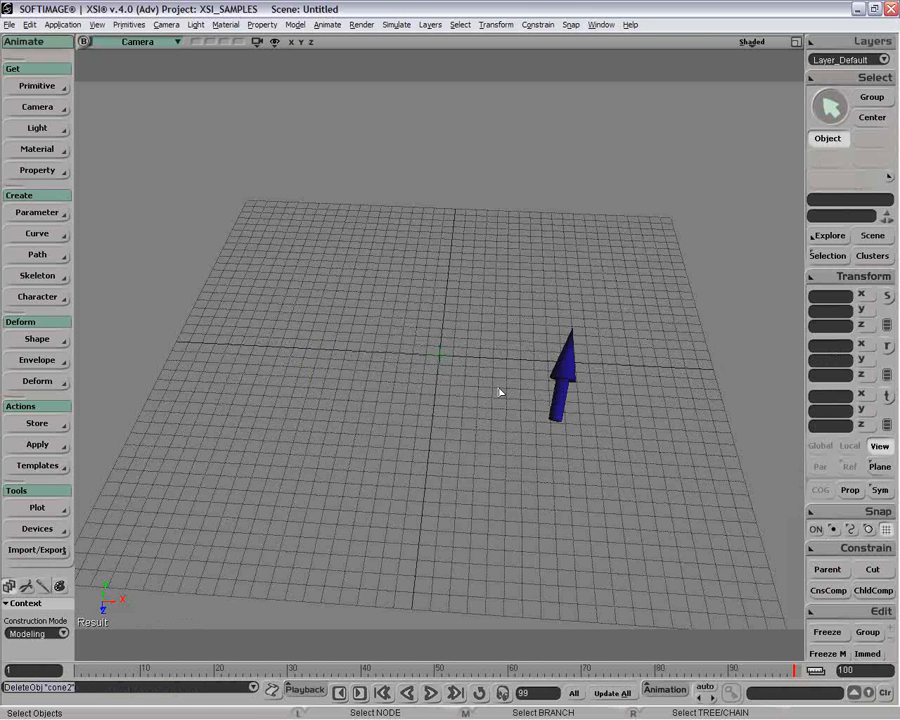
Rectangle-select both cones on the grid and delete them.
left_click(560, 378)
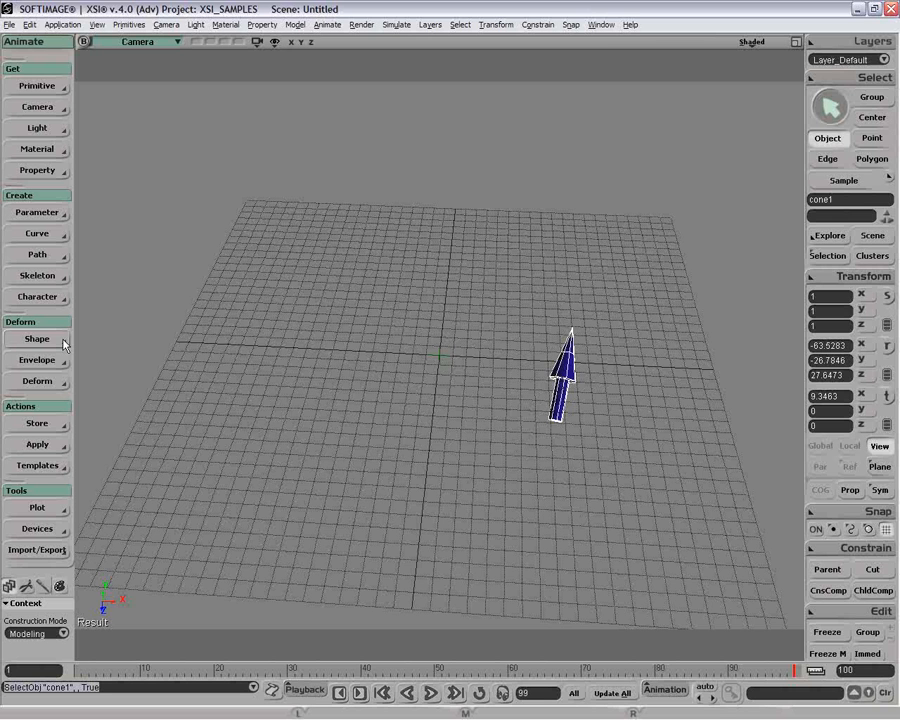
left_click(40, 276)
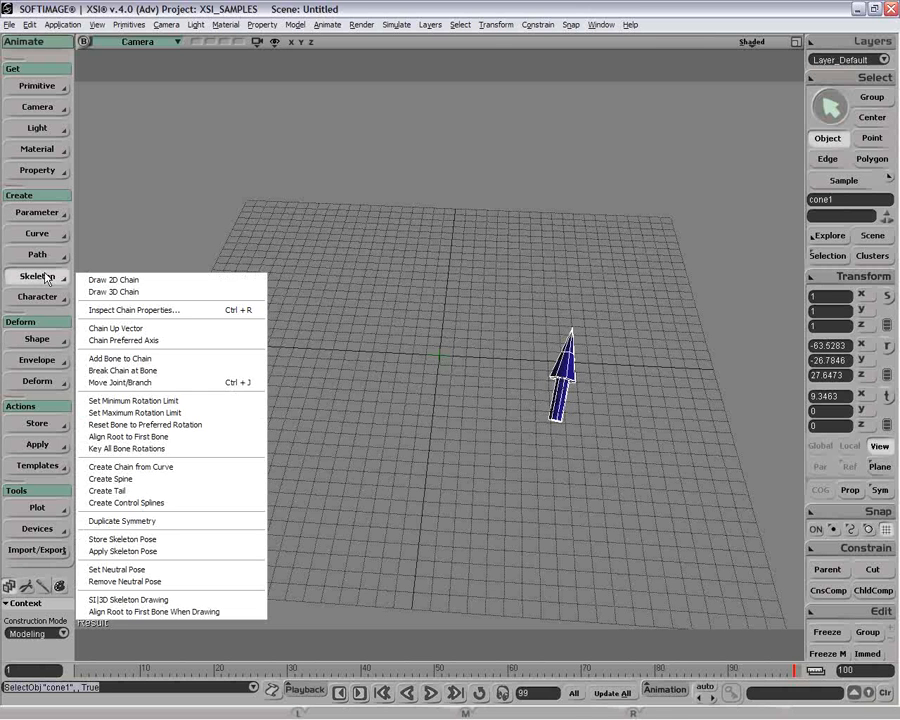
left_click(404, 344)
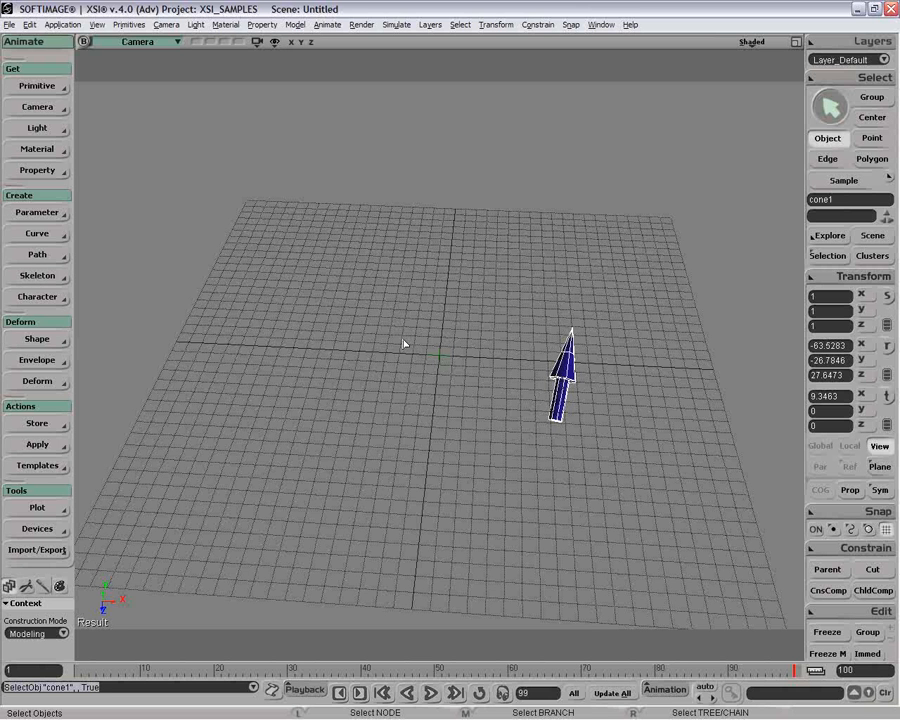
left_click(30, 24)
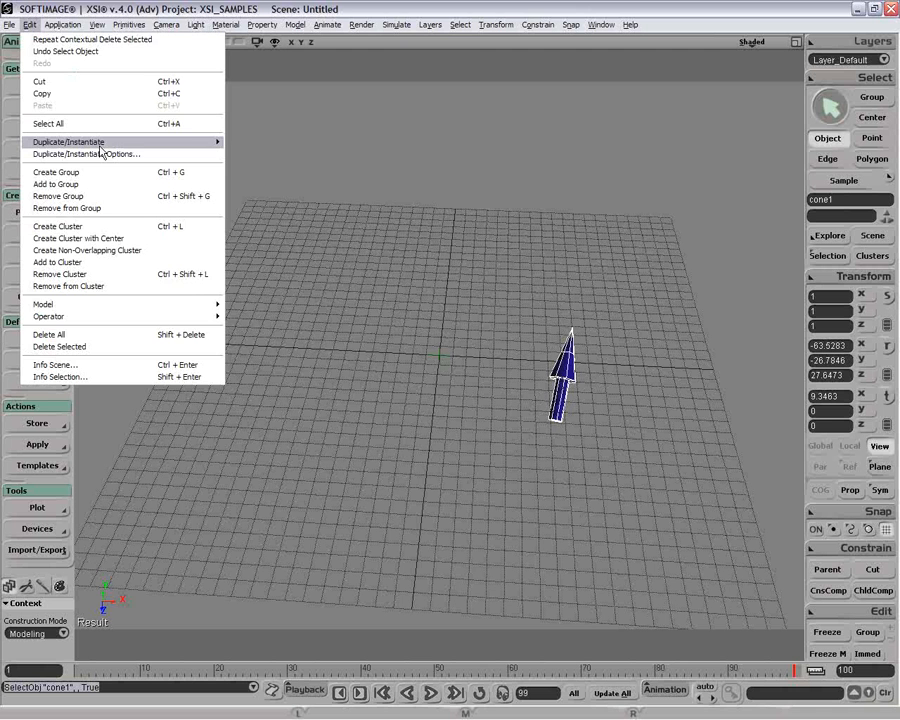
mouse_move(100, 146)
left_click(436, 330)
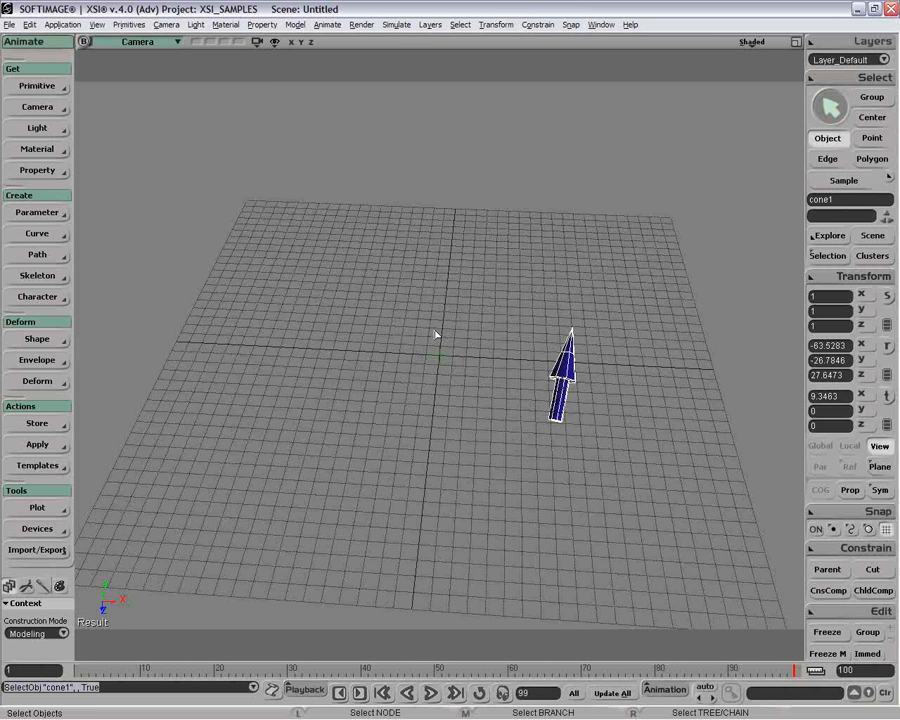
left_click_drag(348, 360, 651, 501)
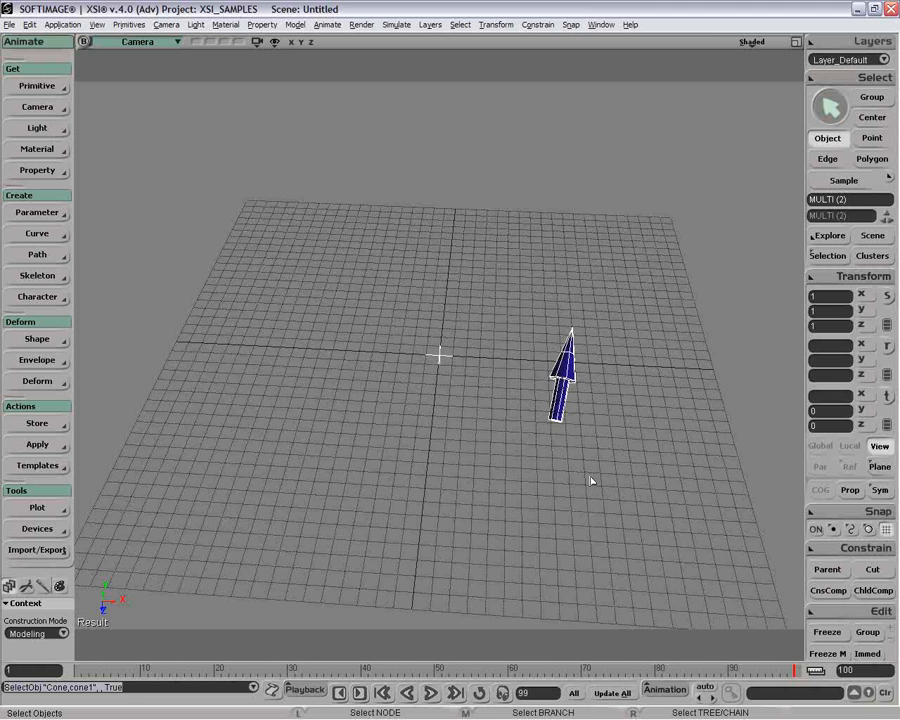
key("Delete")
left_click(37, 86)
Load the Character - Man model, close the ShapeWeights panel, and frame it in view.
mouse_move(100, 191)
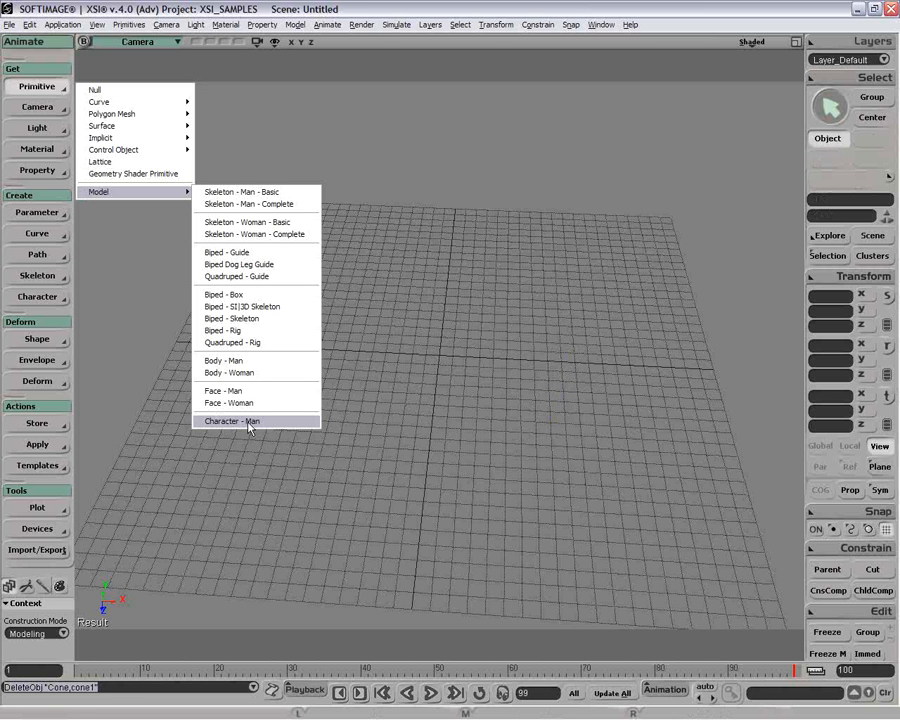
left_click(249, 421)
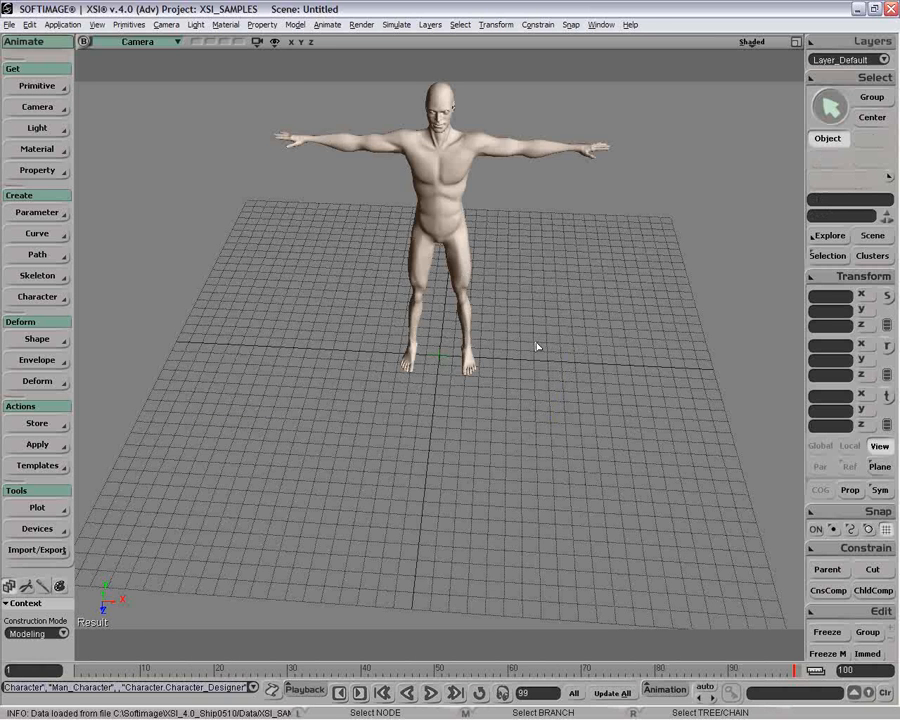
left_click(863, 45)
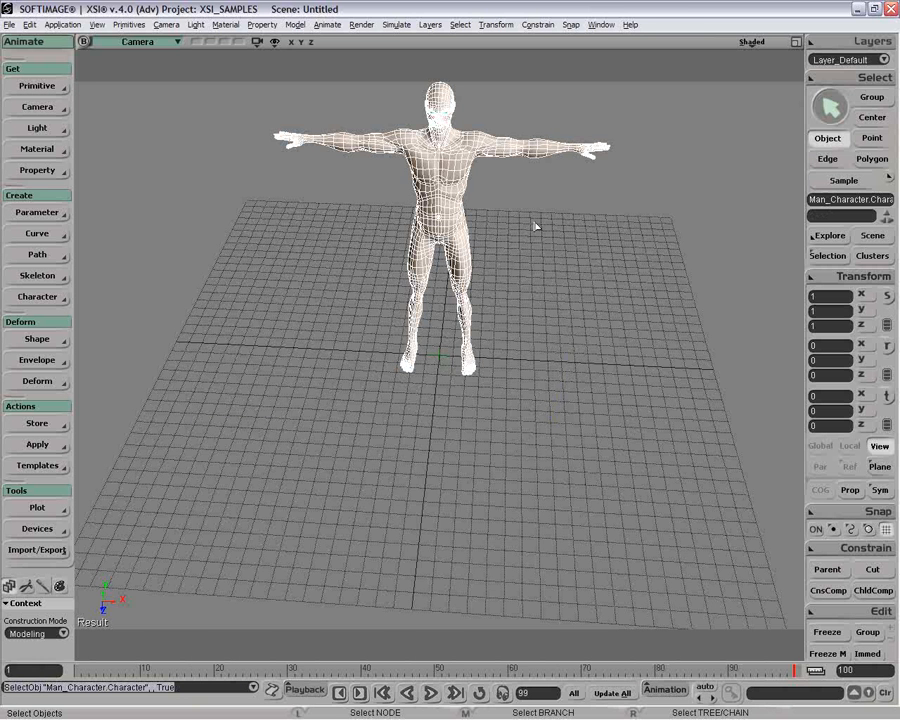
key("z")
left_click_drag(535, 226, 586, 322)
key("p")
left_click_drag(586, 322, 559, 386)
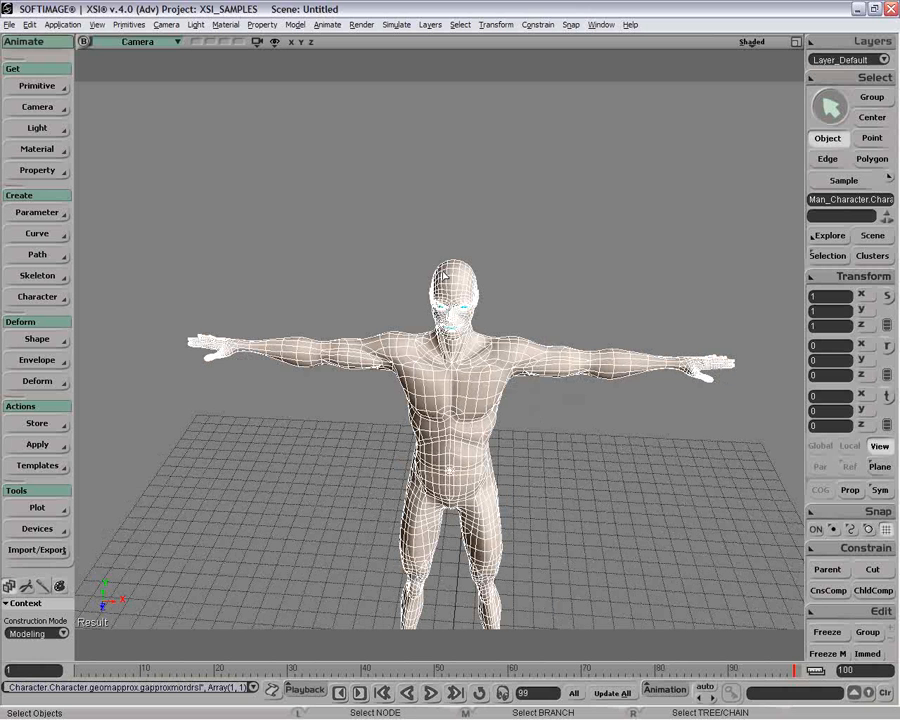
Run Duplicate Using Geometry Approx. (Poly. Mesh only) on the man character's mesh.
left_click(29, 25)
left_click(314, 328)
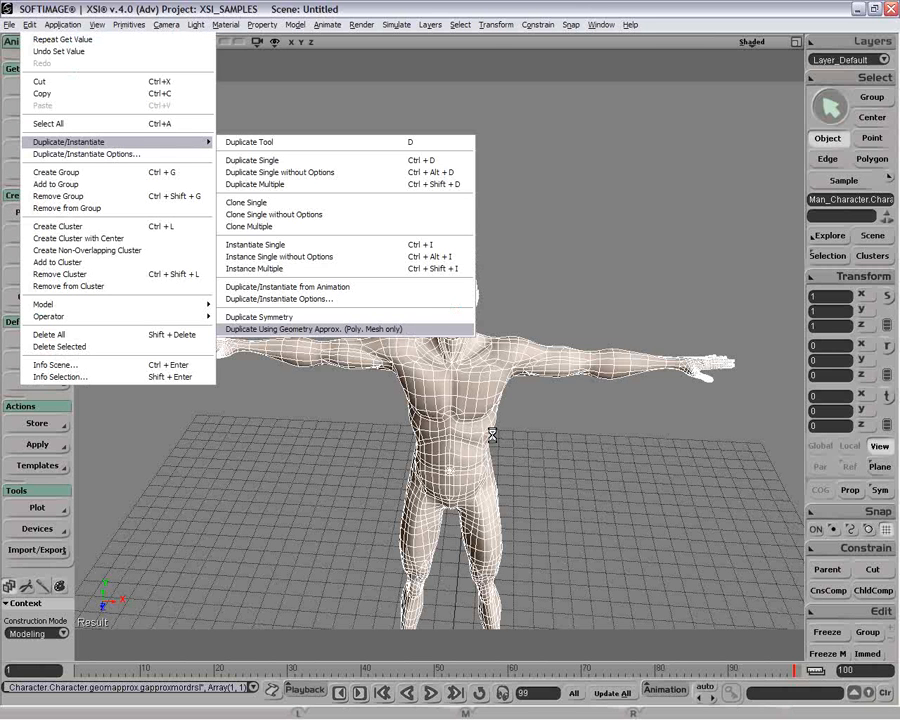